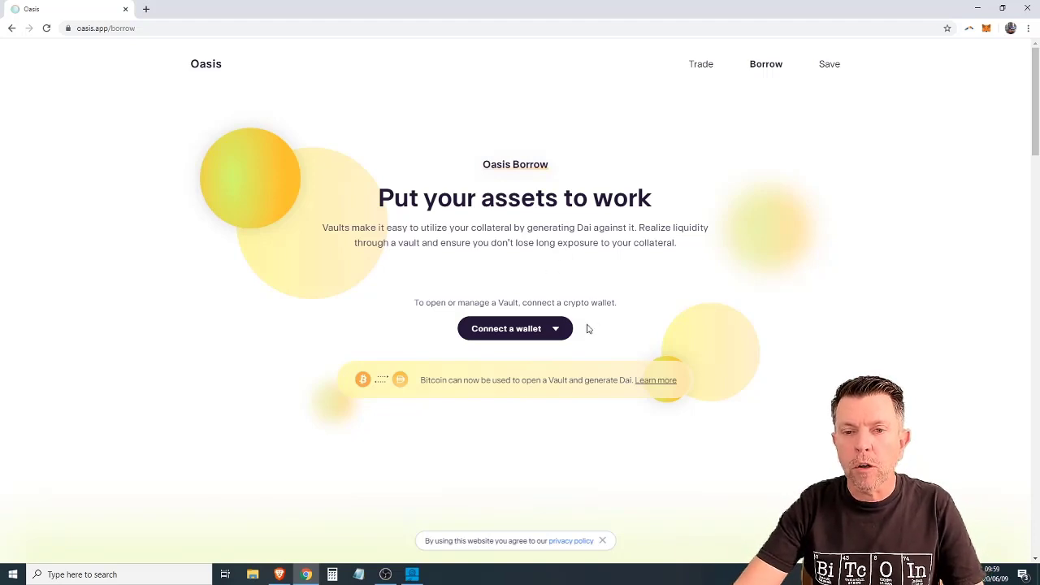
Step: Check the additional wallet options and connect the MetaMask wallet to Oasis Borrow
{"action": "left_click", "coordinate": [558, 330]}
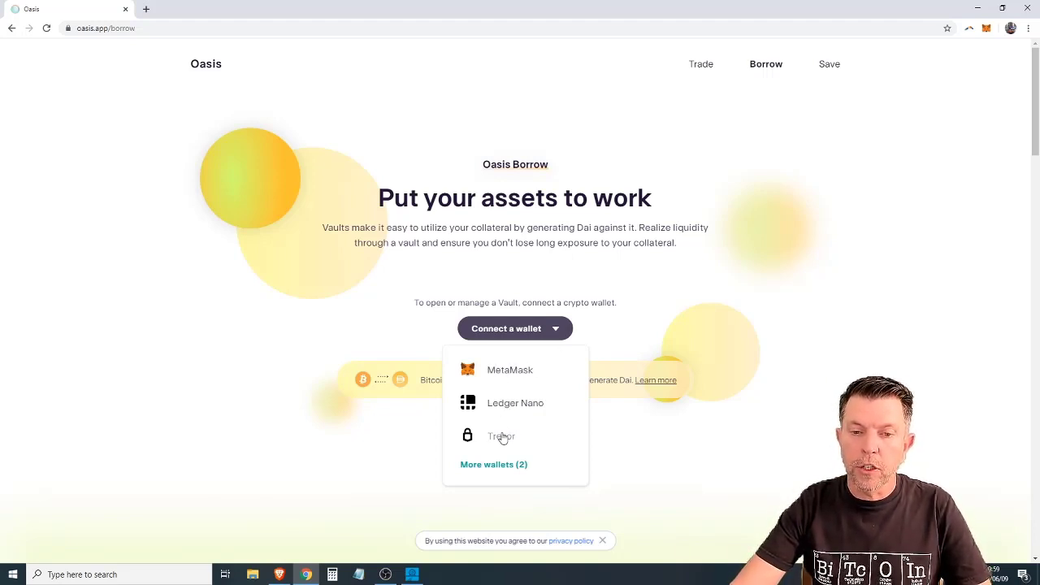
{"action": "left_click", "coordinate": [506, 469]}
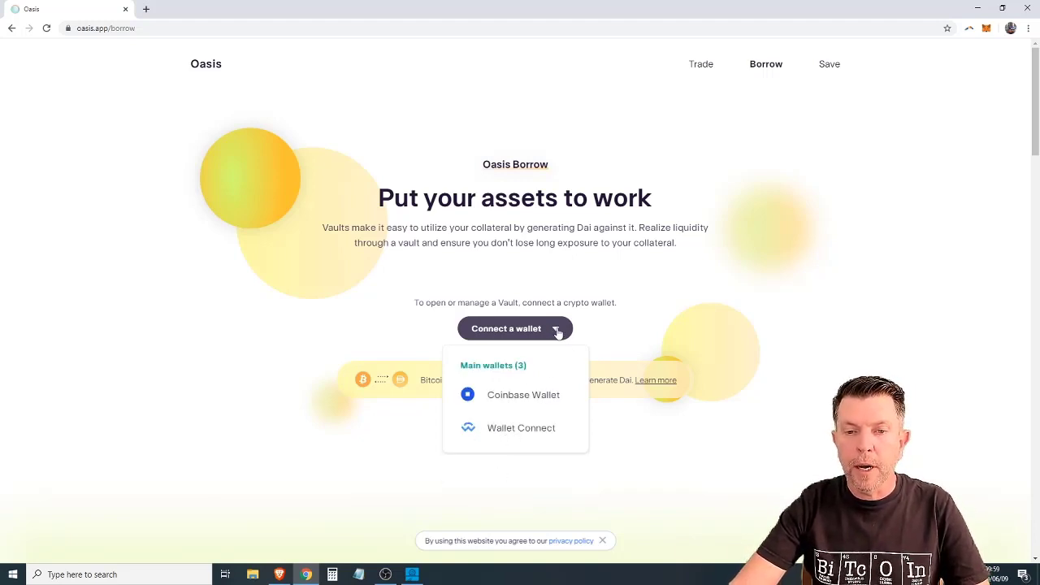
{"action": "left_click", "coordinate": [505, 365]}
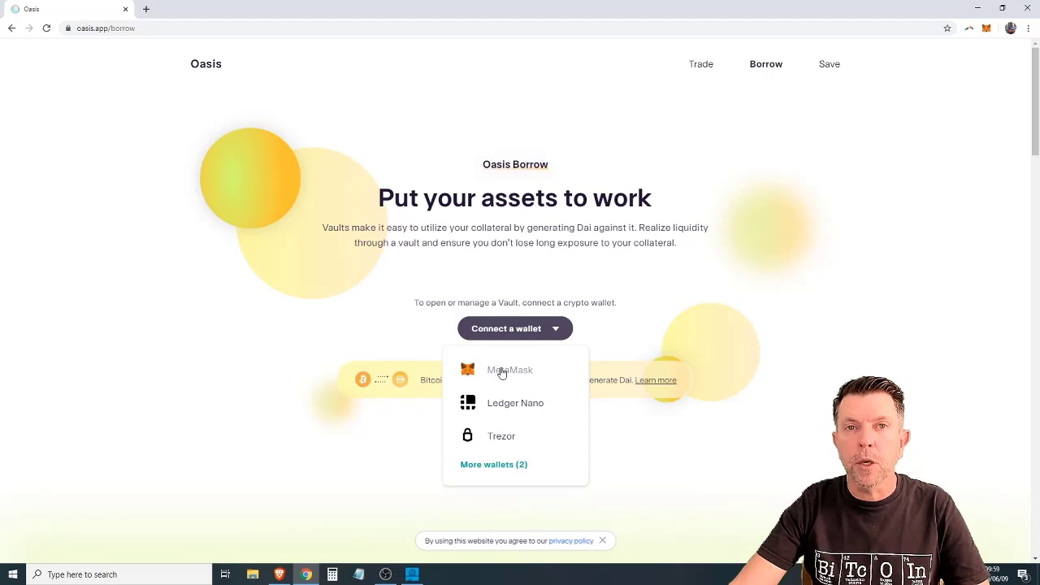
{"action": "left_click", "coordinate": [501, 372]}
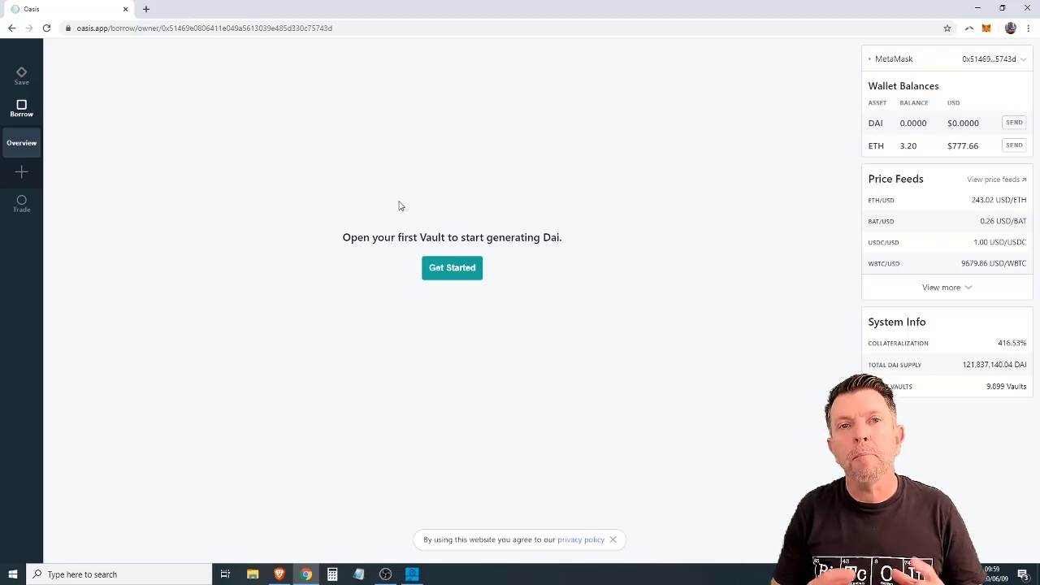
Step: Start a first vault with ETH-A as the collateral type, review the stability fee description, and continue to vault management
{"action": "left_click", "coordinate": [450, 271]}
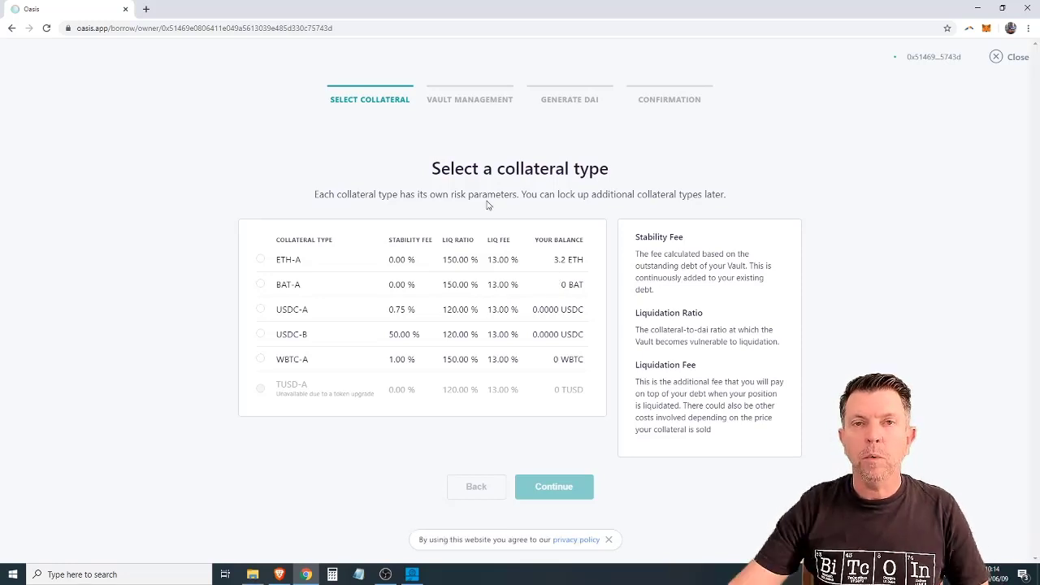
{"action": "left_click", "coordinate": [260, 261]}
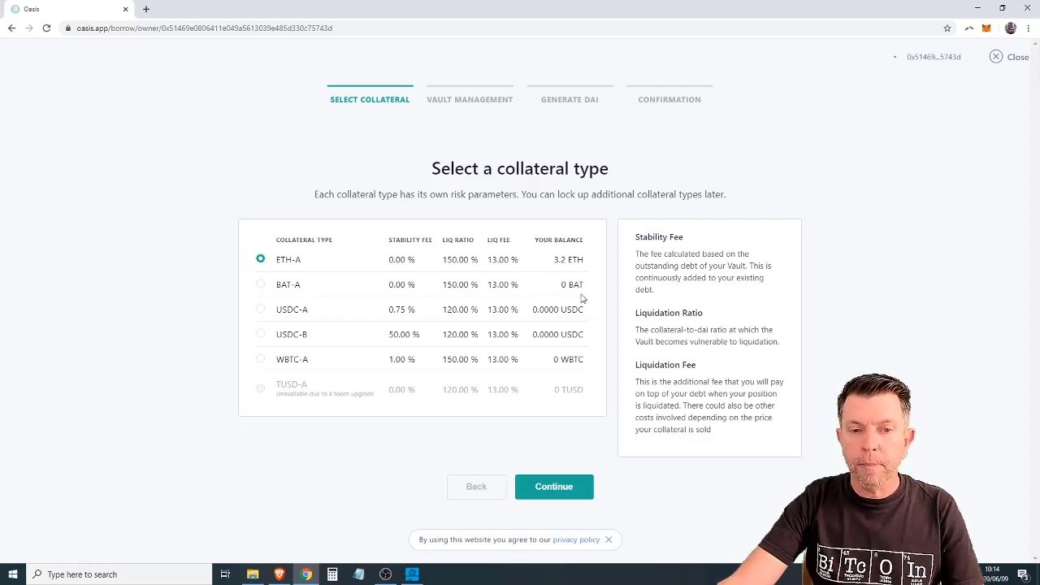
{"action": "left_click_drag", "start_coordinate": [636, 239], "coordinate": [696, 238]}
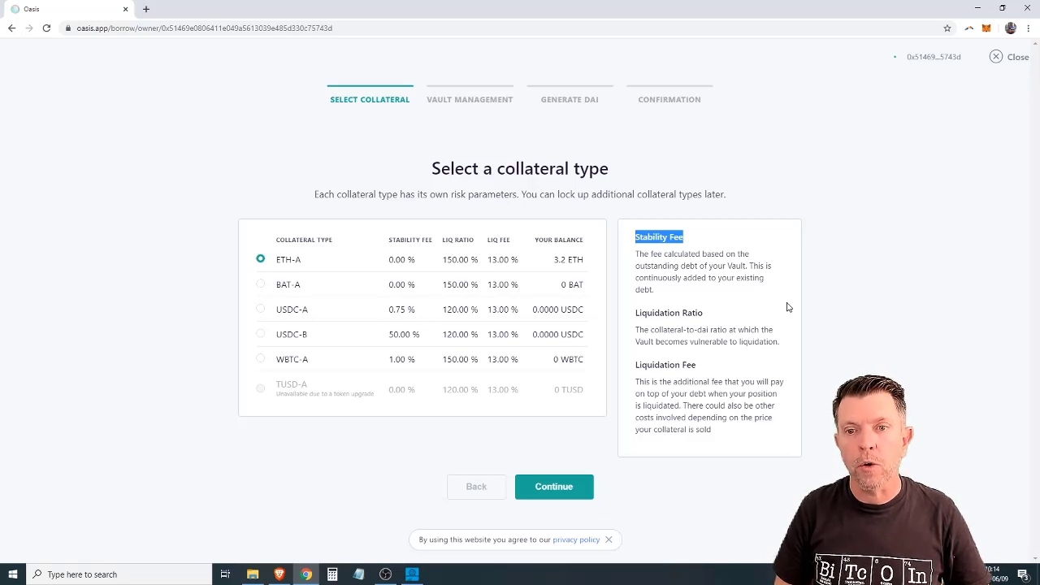
{"action": "left_click_drag", "start_coordinate": [658, 293], "coordinate": [630, 255]}
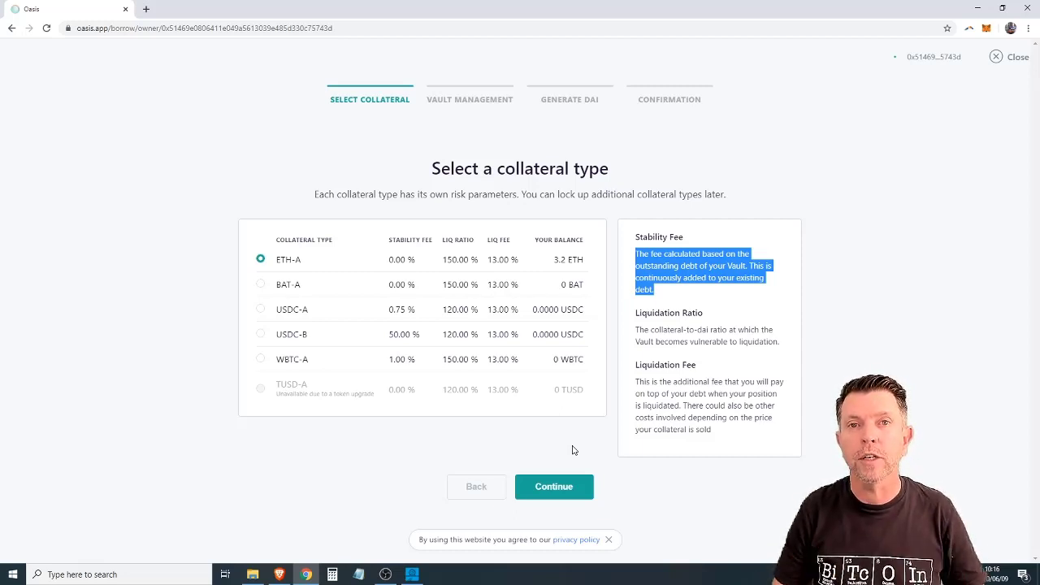
{"action": "left_click", "coordinate": [553, 487]}
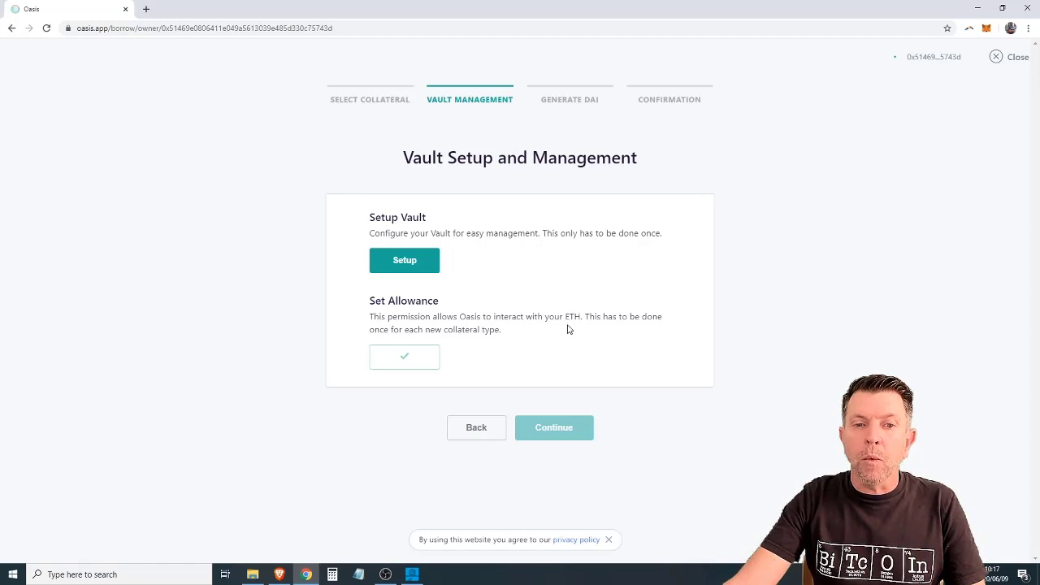
Step: Run the one-time vault setup, approve its transaction in MetaMask, and continue to the Dai generation stage
{"action": "left_click", "coordinate": [402, 262]}
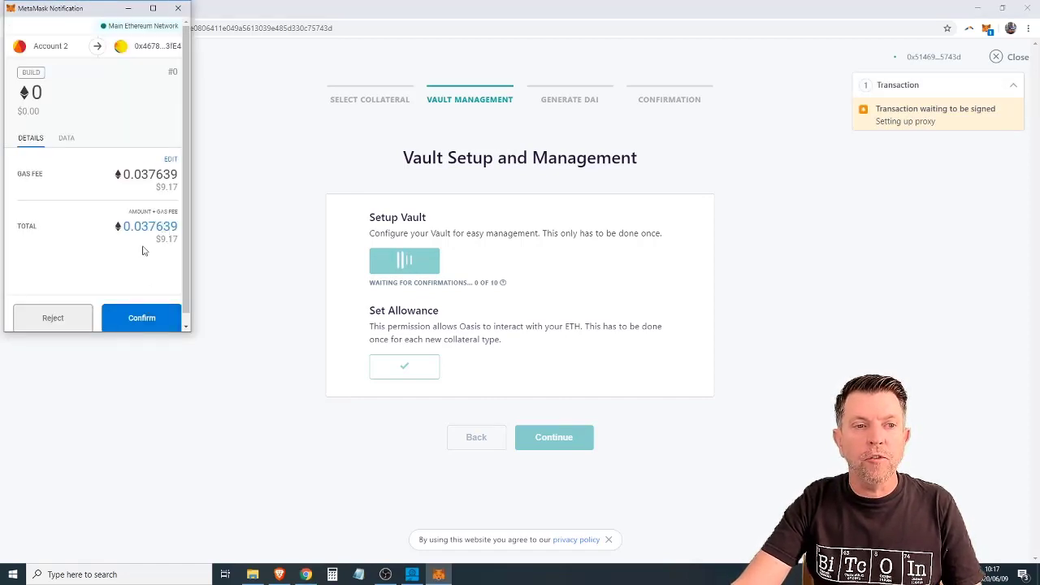
{"action": "left_click", "coordinate": [149, 324]}
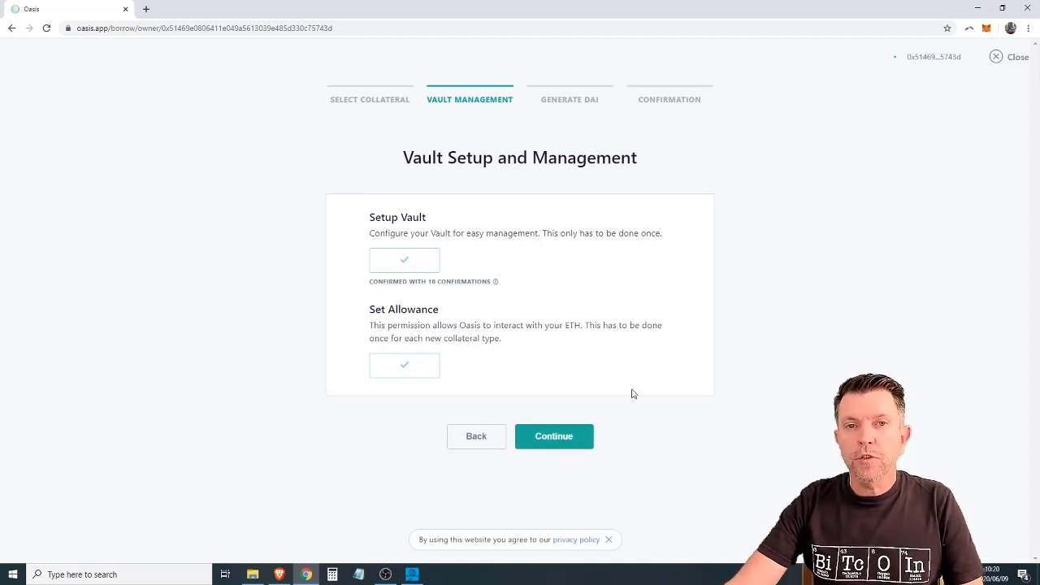
{"action": "left_click", "coordinate": [552, 438]}
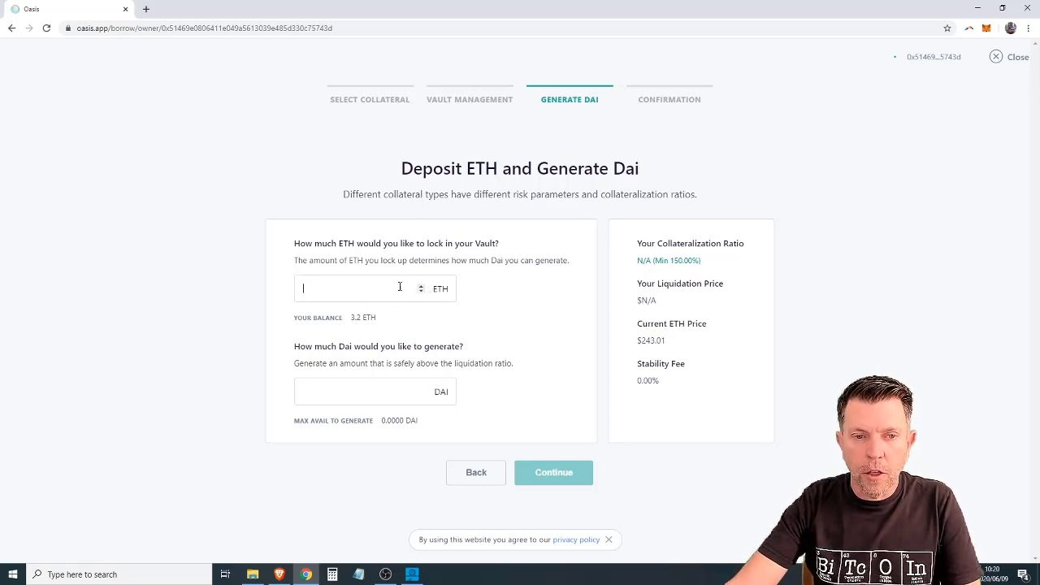
Step: Set the ETH to lock in the vault to 3 and the Dai to generate to 400
{"action": "type", "text": "3"}
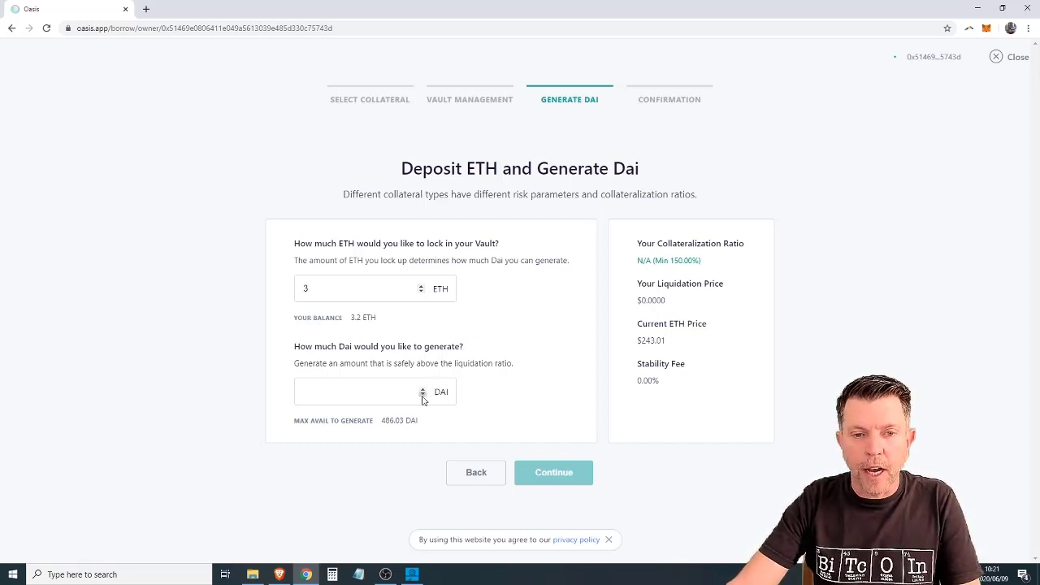
{"action": "left_click", "coordinate": [393, 393]}
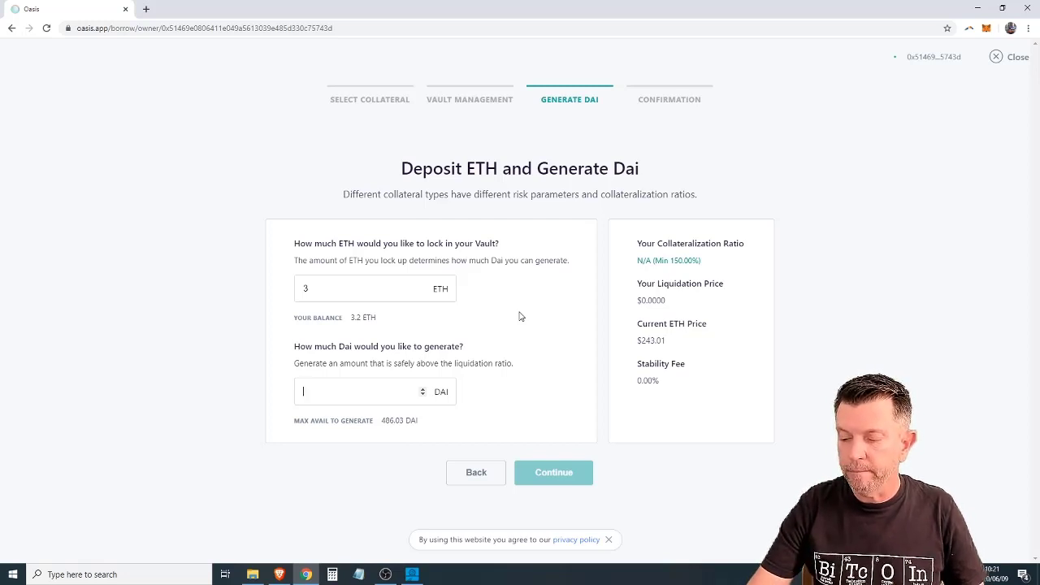
{"action": "type", "text": "400"}
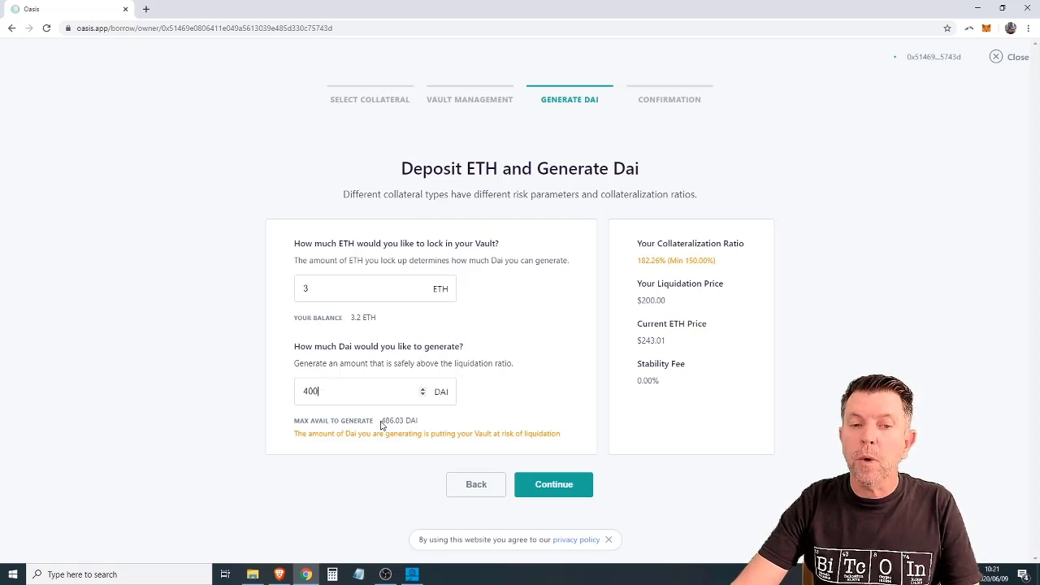
Step: Try the maximum available 486.03 Dai as the amount to generate, and return it to 400
{"action": "left_click_drag", "start_coordinate": [382, 420], "coordinate": [413, 420]}
{"action": "left_click", "coordinate": [483, 387]}
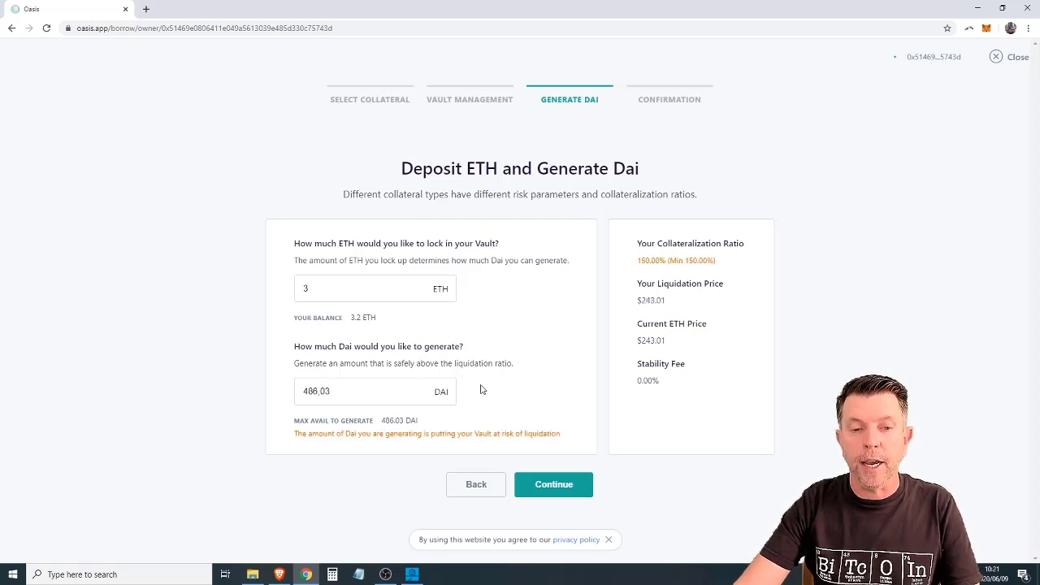
{"action": "left_click_drag", "start_coordinate": [351, 391], "coordinate": [280, 394]}
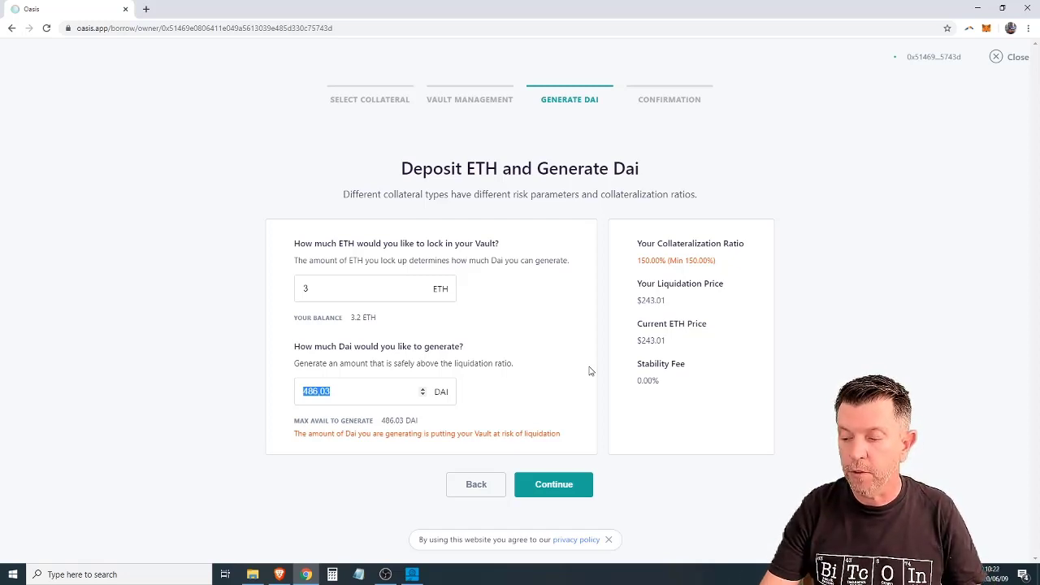
{"action": "type", "text": "400"}
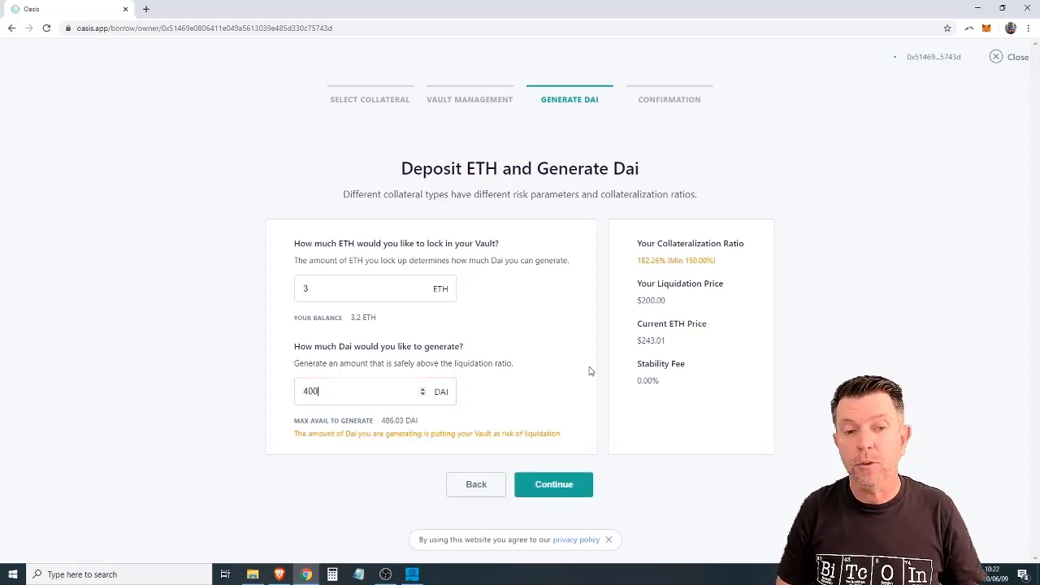
Step: Set the Dai to generate to 300 and check the vault's collateralization ratio
{"action": "key", "text": "BackSpace"}
{"action": "key", "text": "BackSpace"}
{"action": "key", "text": "BackSpace"}
{"action": "type", "text": "300"}
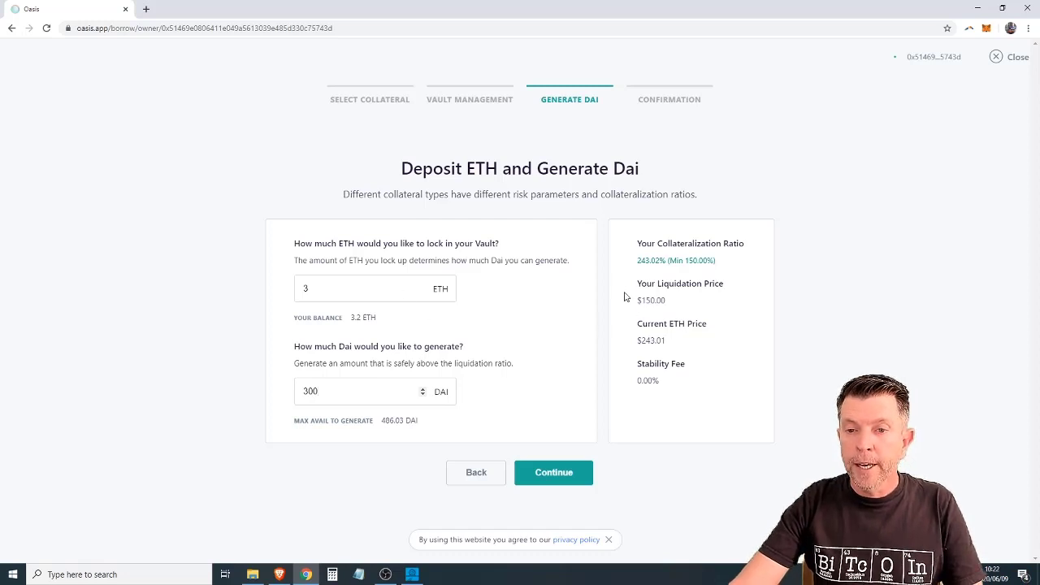
{"action": "left_click_drag", "start_coordinate": [638, 261], "coordinate": [720, 261]}
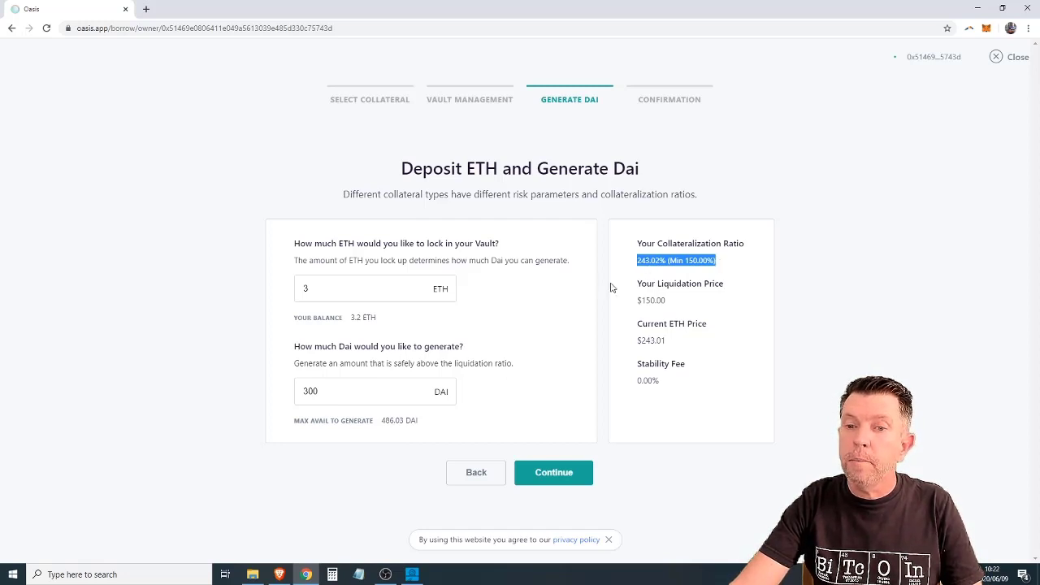
Step: Compare the vault's risk figures by alternating the Dai amount between 400, the maximum 486.03 and 300, ending at 300
{"action": "left_click_drag", "start_coordinate": [309, 392], "coordinate": [291, 397]}
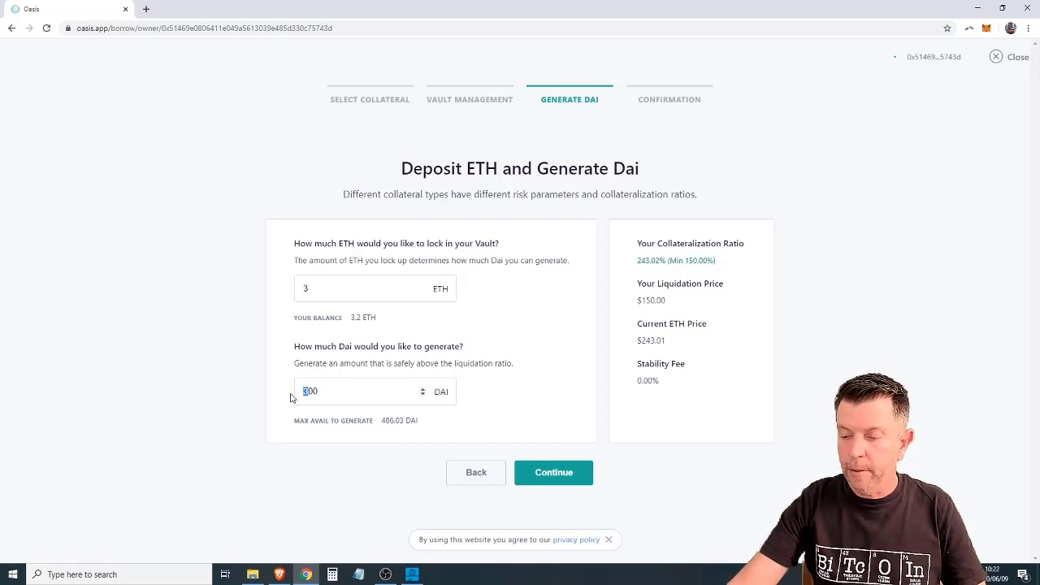
{"action": "type", "text": "4"}
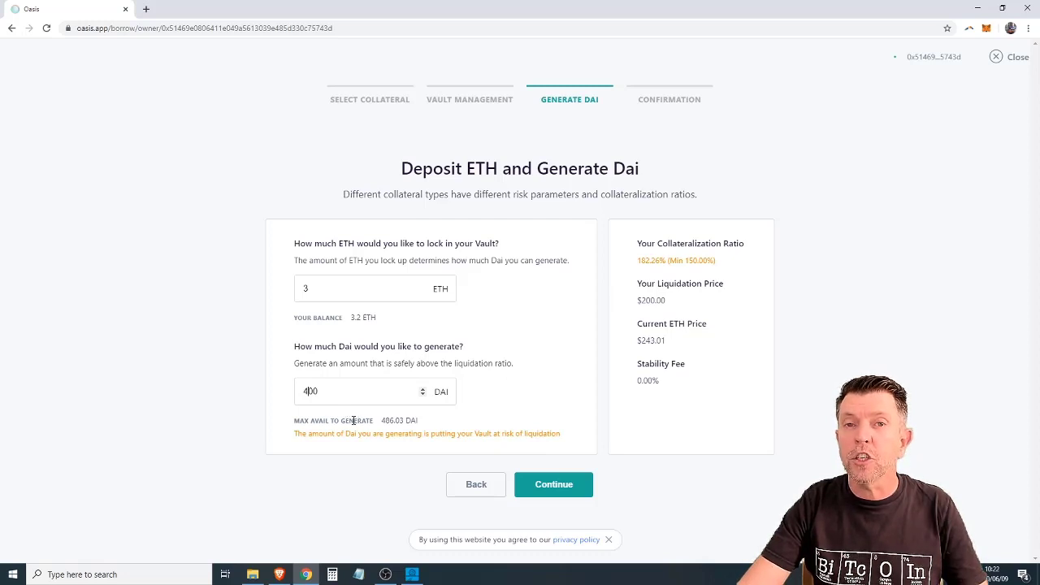
{"action": "left_click", "coordinate": [389, 421]}
{"action": "left_click_drag", "start_coordinate": [329, 391], "coordinate": [269, 390]}
{"action": "type", "text": "300"}
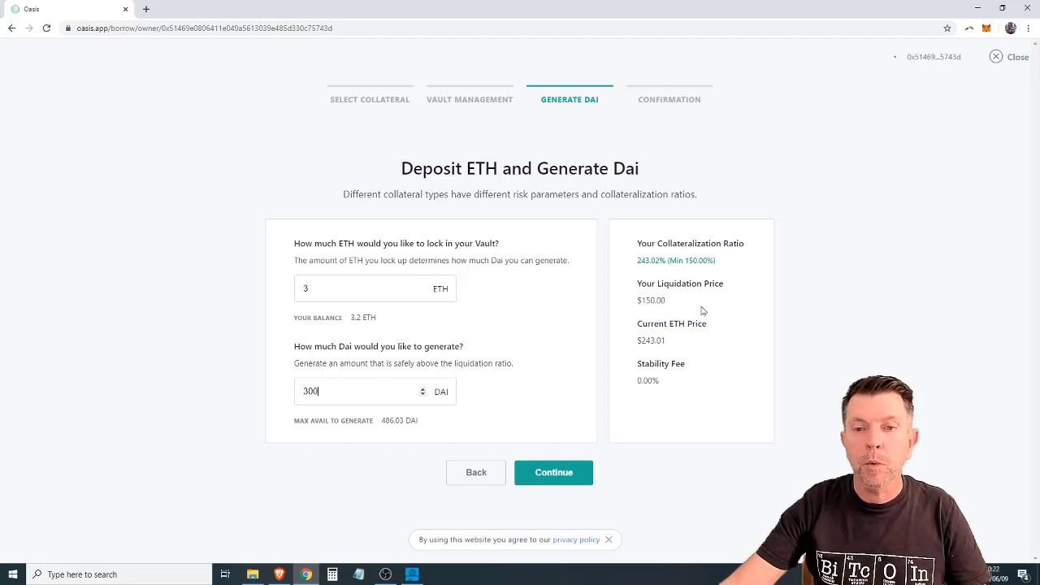
{"action": "left_click_drag", "start_coordinate": [312, 394], "coordinate": [290, 395]}
{"action": "type", "text": "4"}
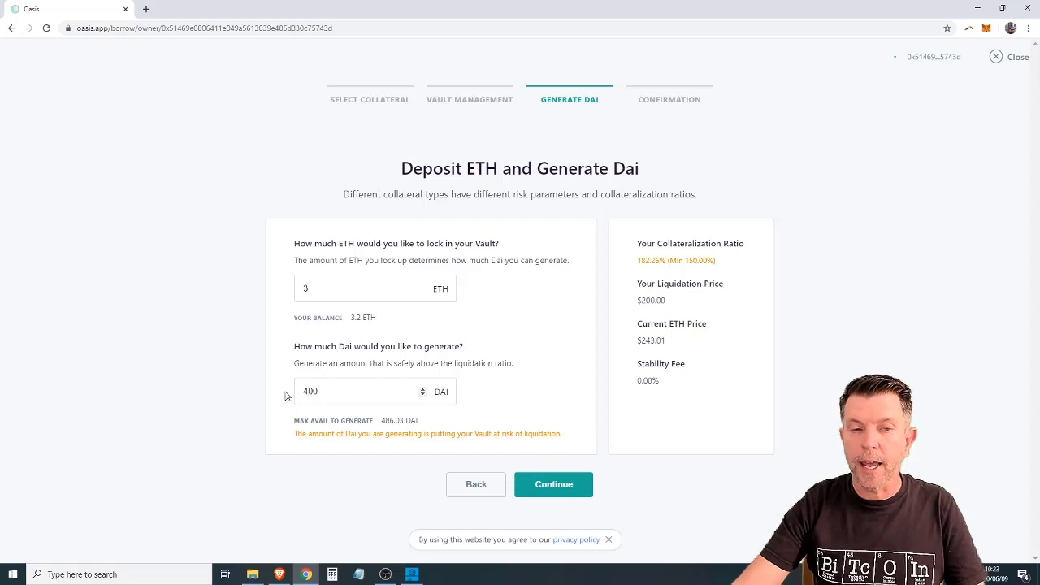
{"action": "left_click", "coordinate": [395, 420]}
{"action": "left_click_drag", "start_coordinate": [333, 391], "coordinate": [238, 397]}
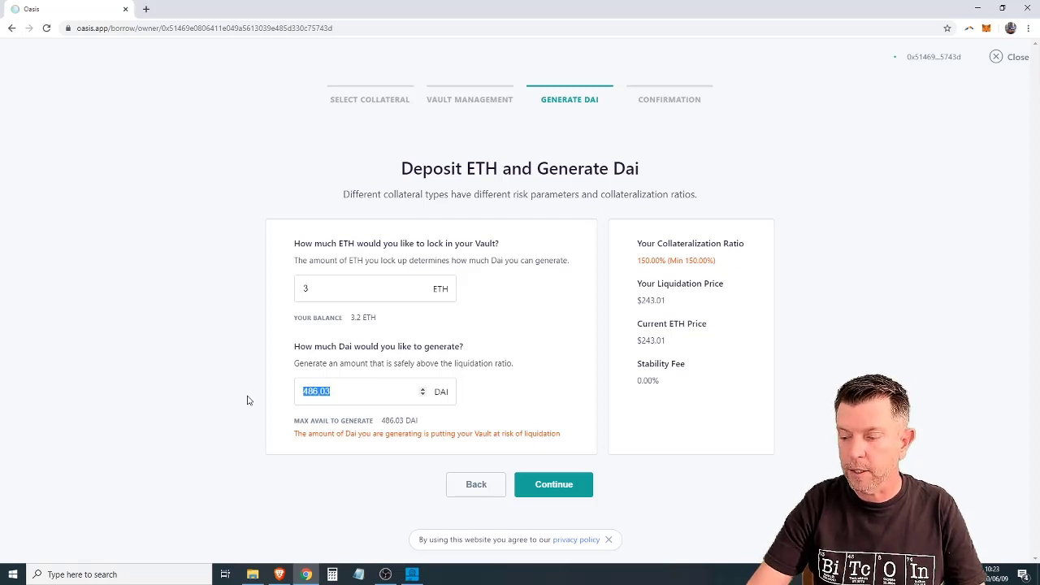
{"action": "type", "text": "300"}
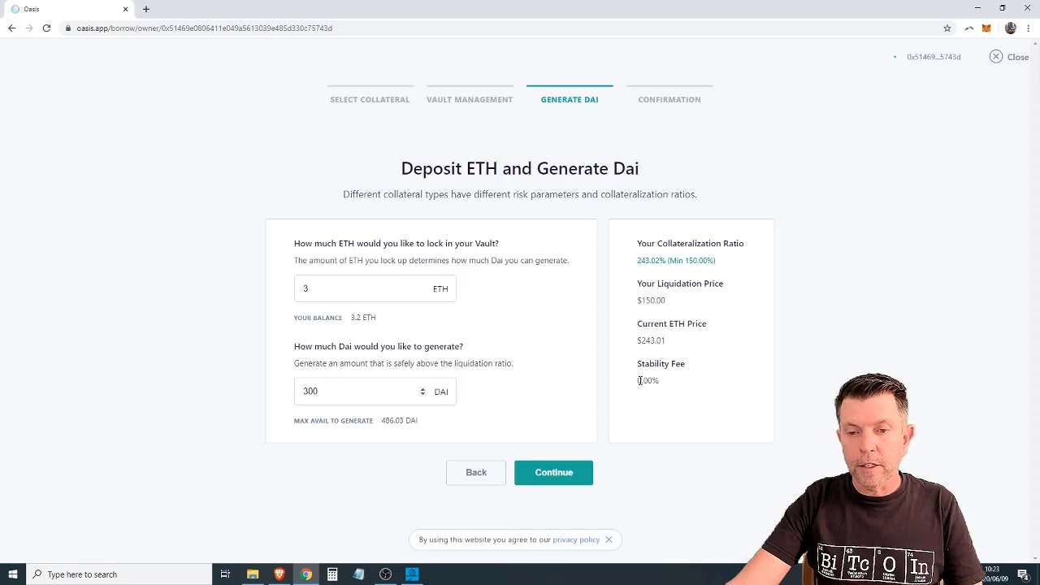
Step: Check the stability fee, continue to the vault confirmation, and review the liquidation price
{"action": "left_click_drag", "start_coordinate": [638, 380], "coordinate": [669, 382]}
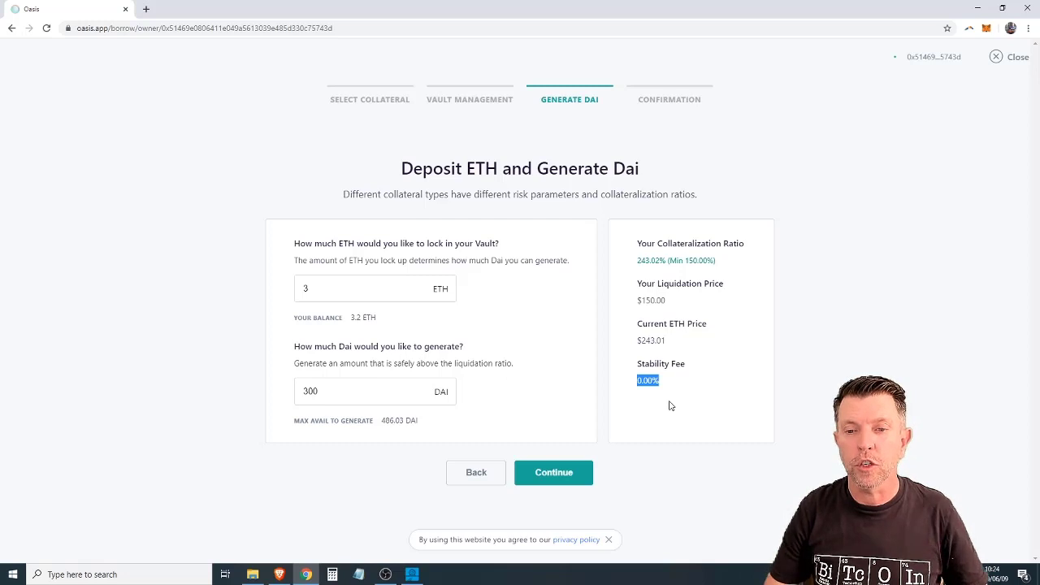
{"action": "left_click", "coordinate": [550, 472]}
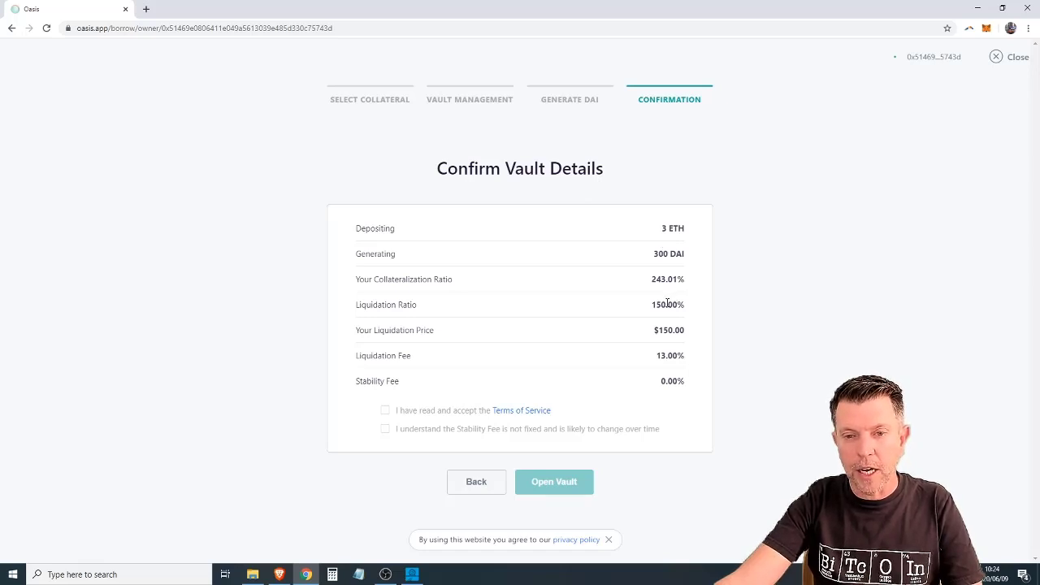
{"action": "left_click_drag", "start_coordinate": [659, 332], "coordinate": [694, 334]}
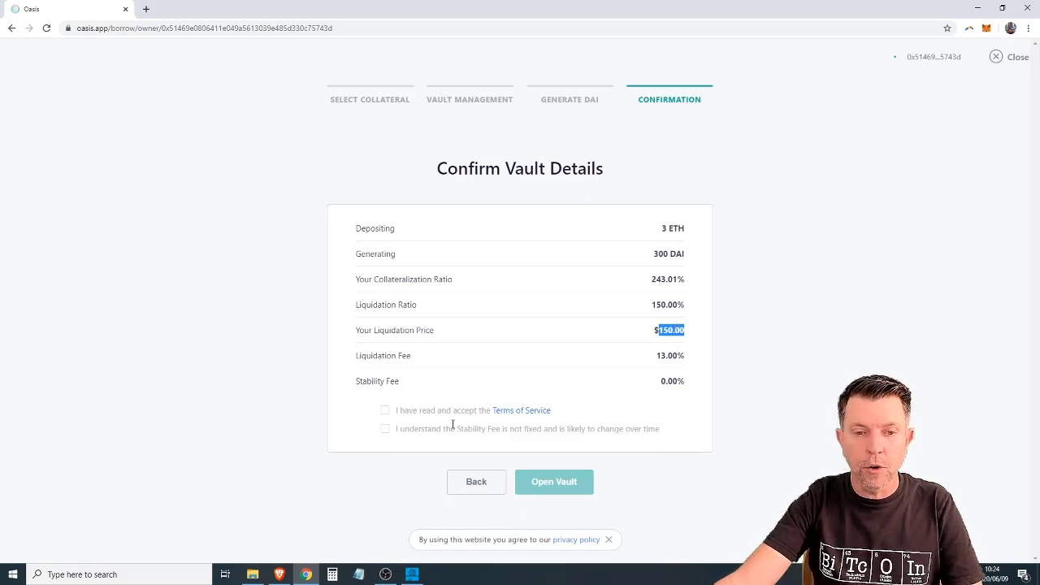
Step: Accept the Terms of Service and the variable stability fee notice, open the vault, and approve the transaction in MetaMask
{"action": "left_click", "coordinate": [385, 411]}
{"action": "left_click", "coordinate": [385, 429]}
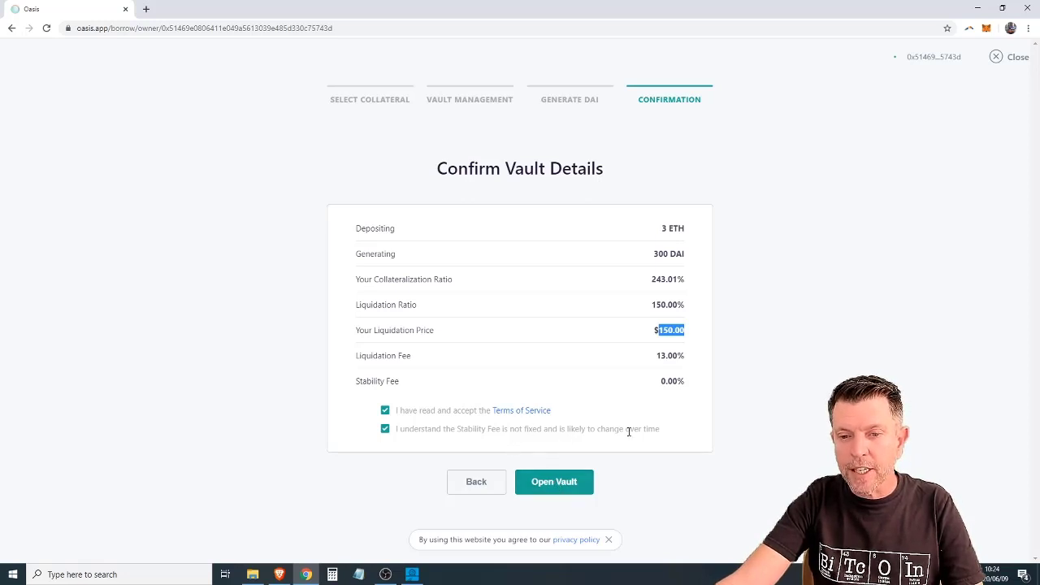
{"action": "left_click", "coordinate": [557, 483]}
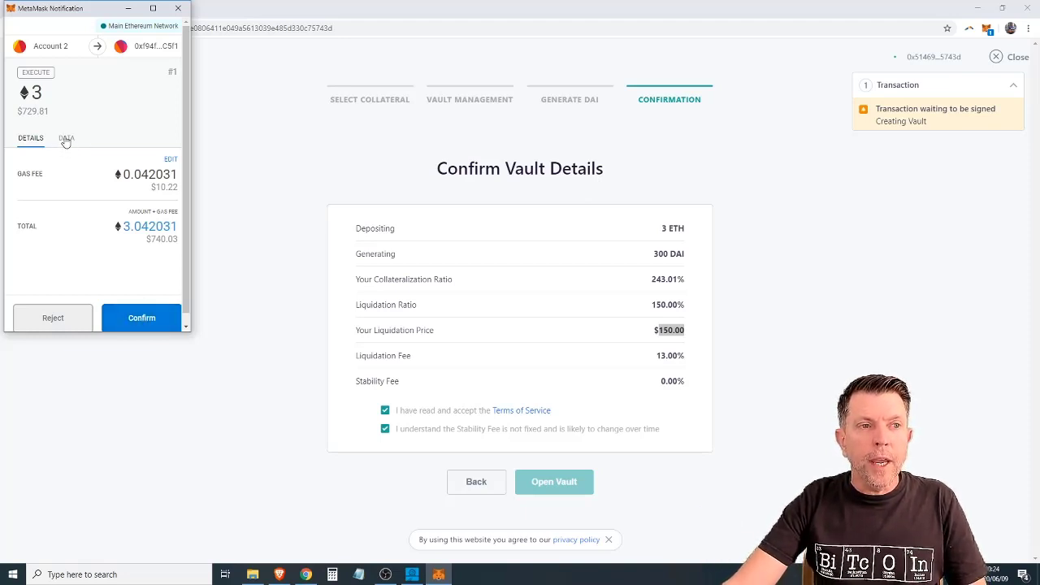
{"action": "left_click", "coordinate": [139, 320]}
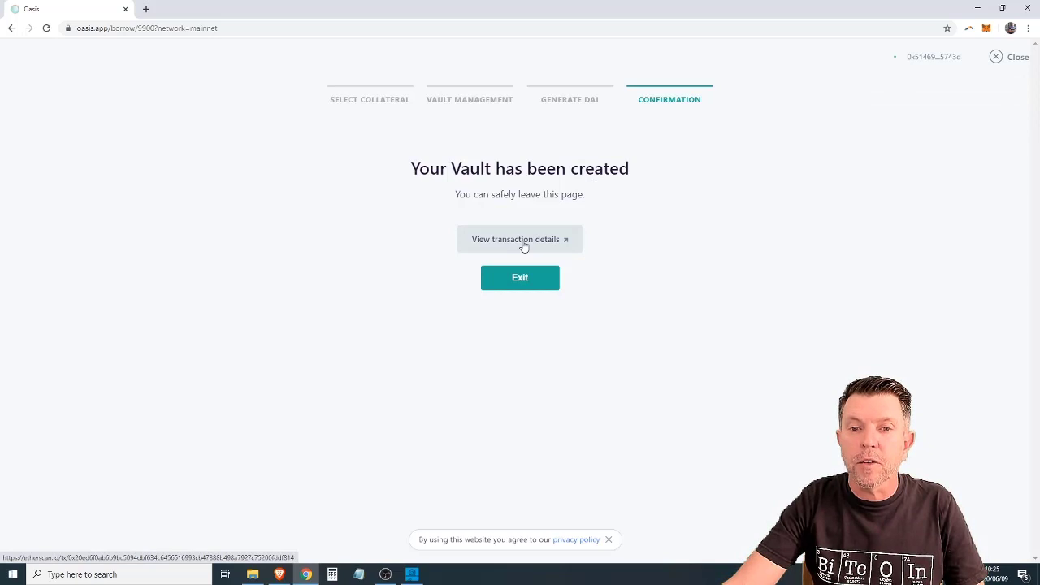
Step: Open the MetaMask wallet and view the account's ETH and DAI token balances
{"action": "left_click", "coordinate": [987, 29]}
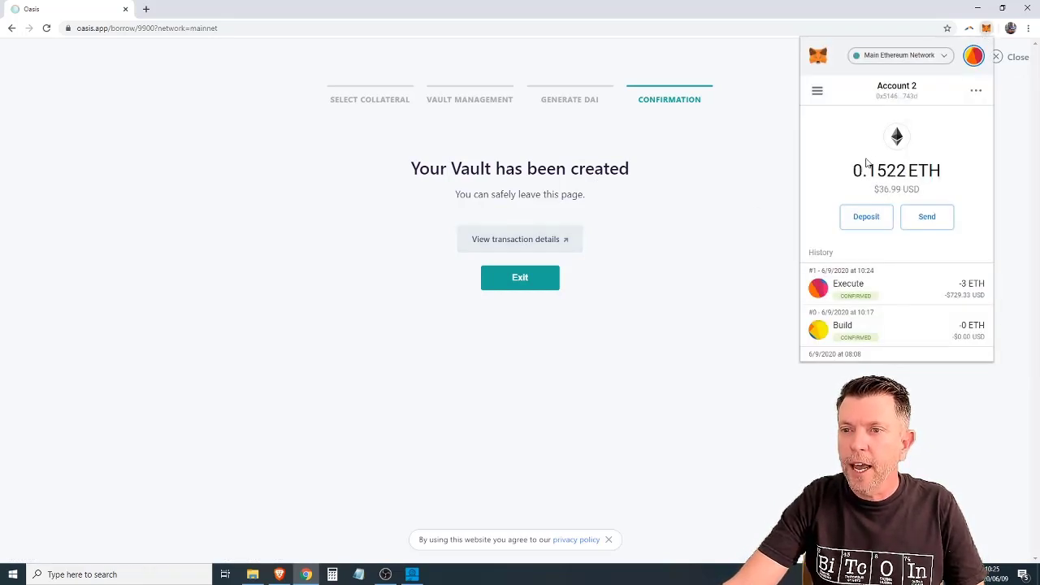
{"action": "left_click", "coordinate": [818, 91]}
{"action": "left_click", "coordinate": [812, 91]}
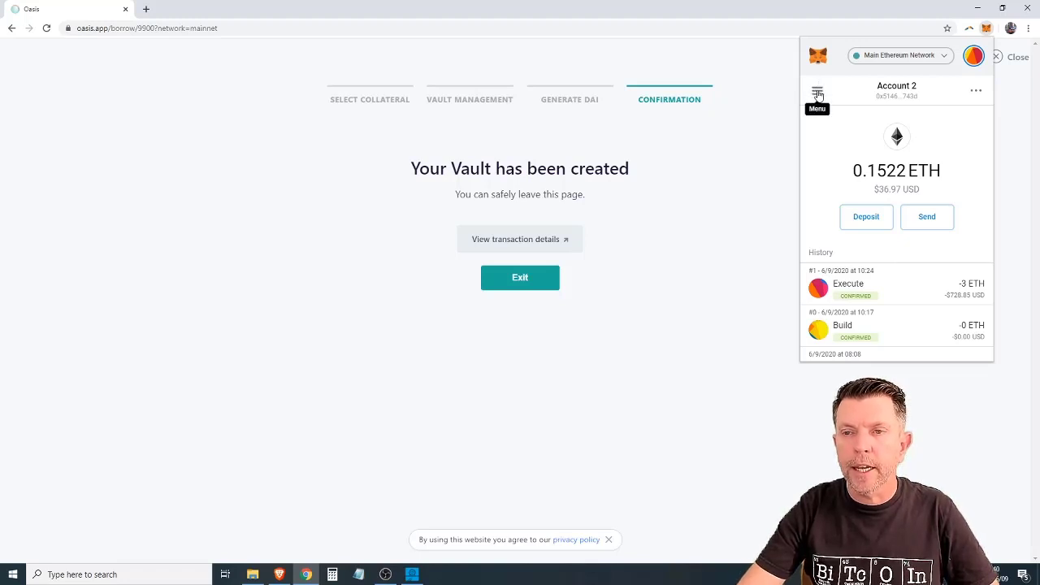
{"action": "left_click", "coordinate": [817, 92]}
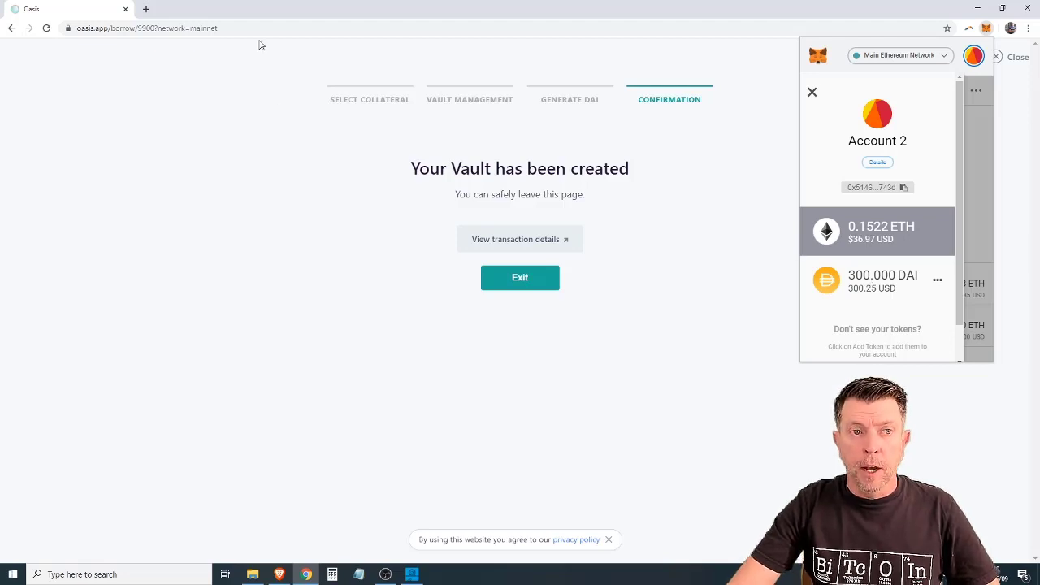
Step: Search for "uniswap exchange" in a new browser tab and open the Uniswap Interface site
{"action": "left_click", "coordinate": [146, 9]}
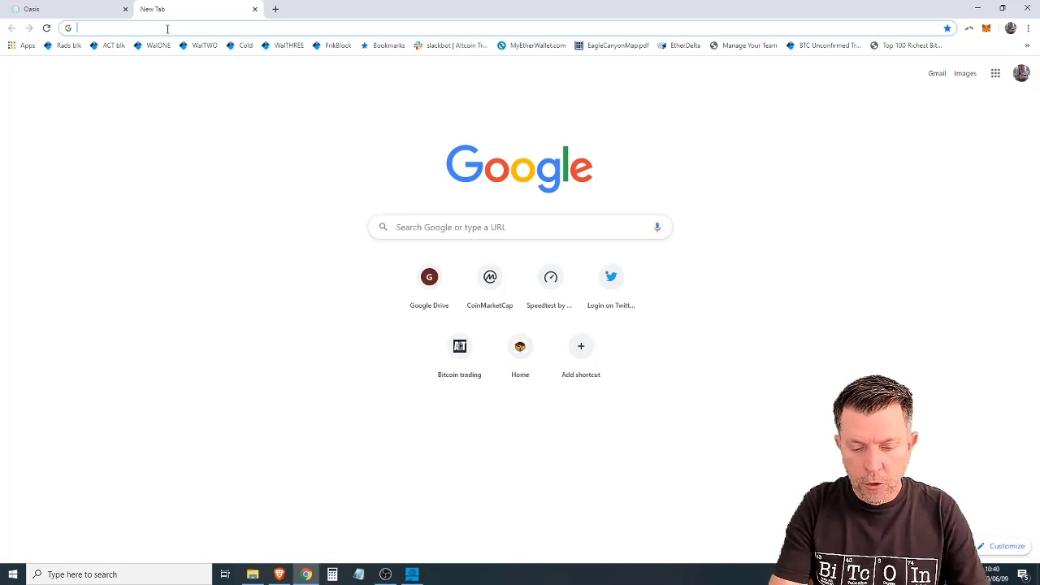
{"action": "type", "text": "uniswap exchange"}
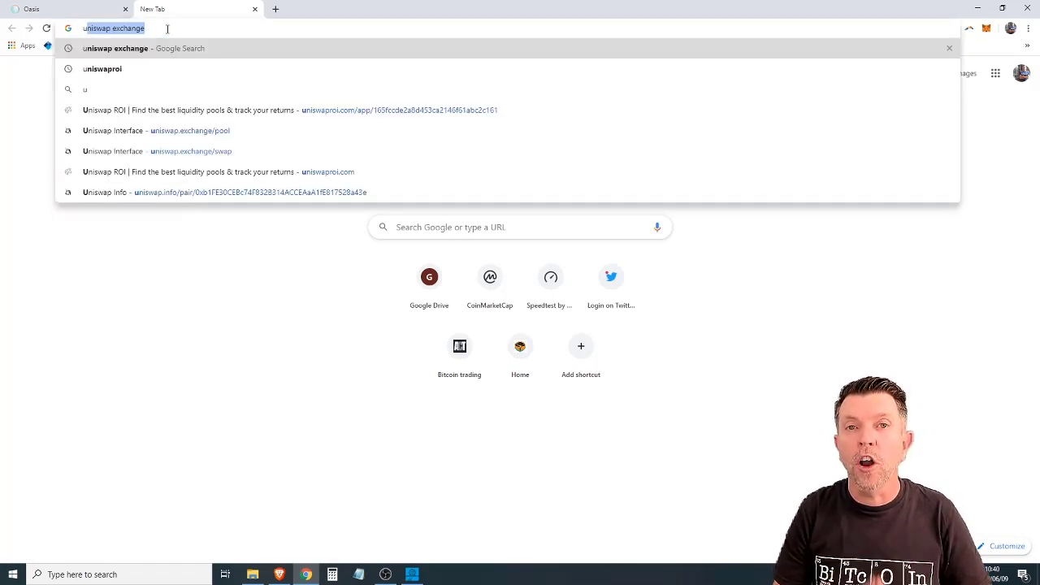
{"action": "key", "text": "Right"}
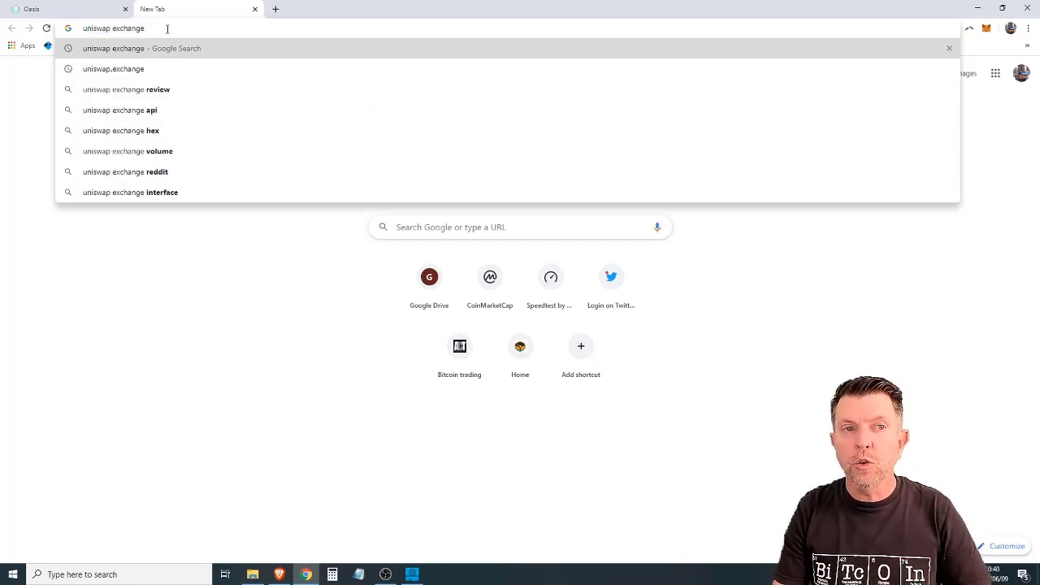
{"action": "key", "text": "Return"}
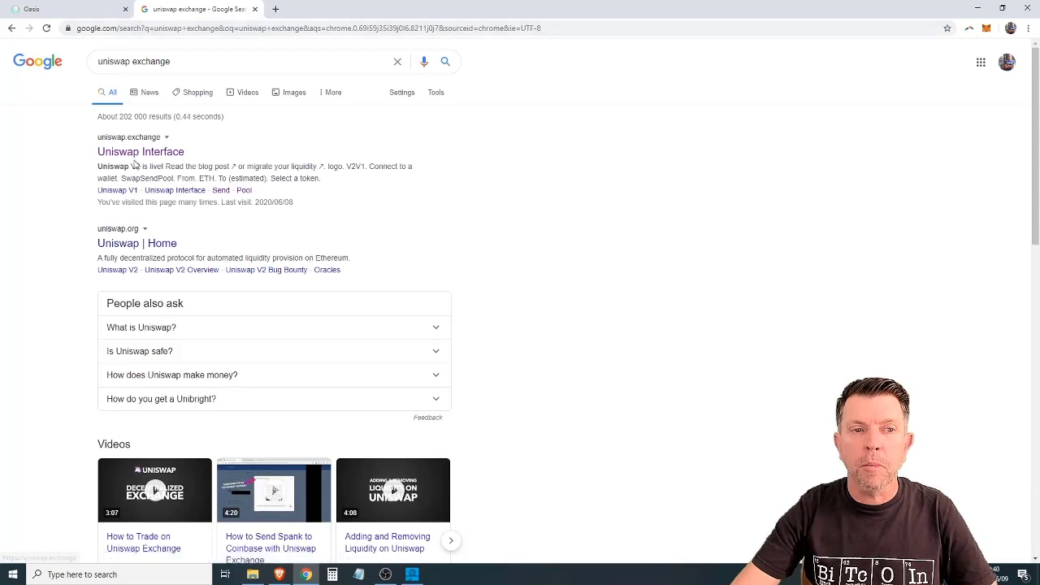
{"action": "left_click", "coordinate": [140, 155]}
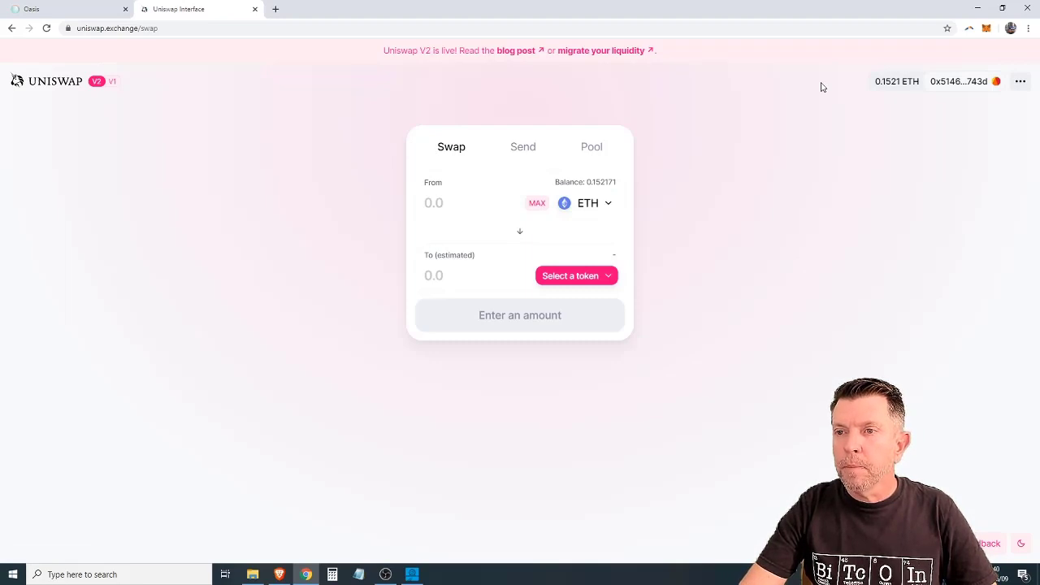
Step: Set up a Uniswap swap from 300 DAI to ETH
{"action": "left_click", "coordinate": [608, 205]}
{"action": "left_click", "coordinate": [444, 253]}
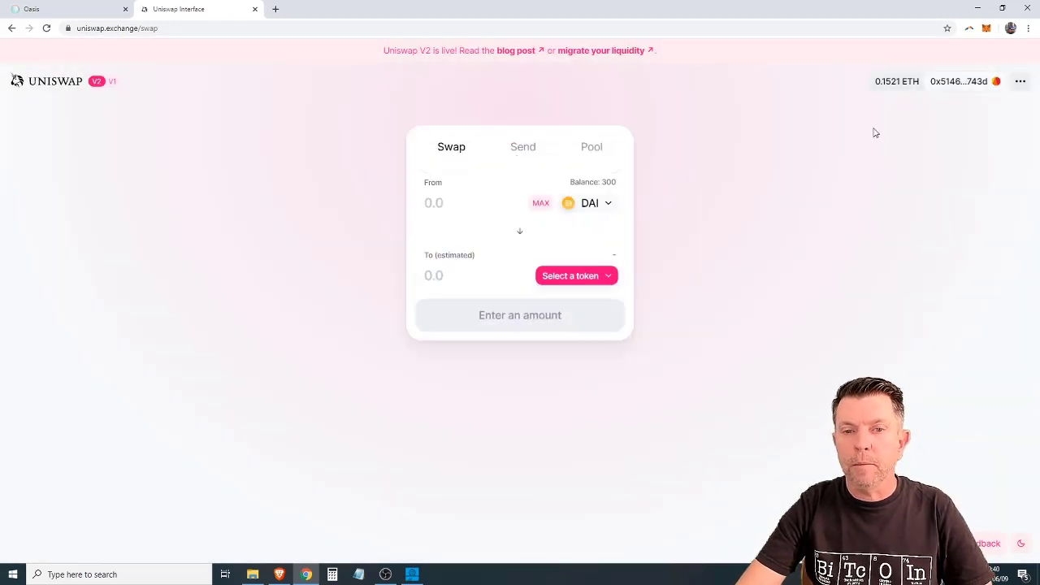
{"action": "left_click", "coordinate": [611, 278]}
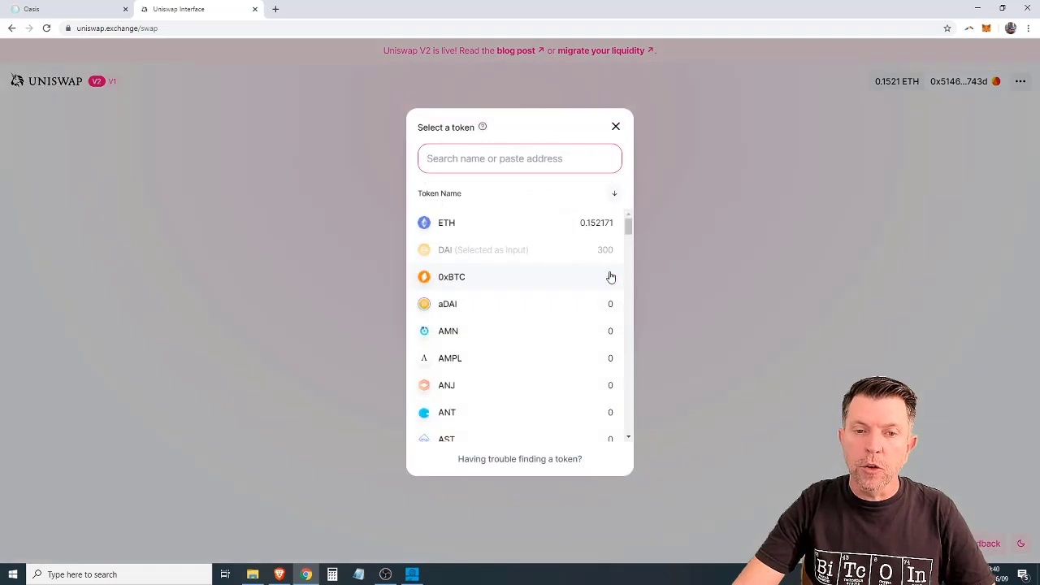
{"action": "left_click", "coordinate": [455, 229]}
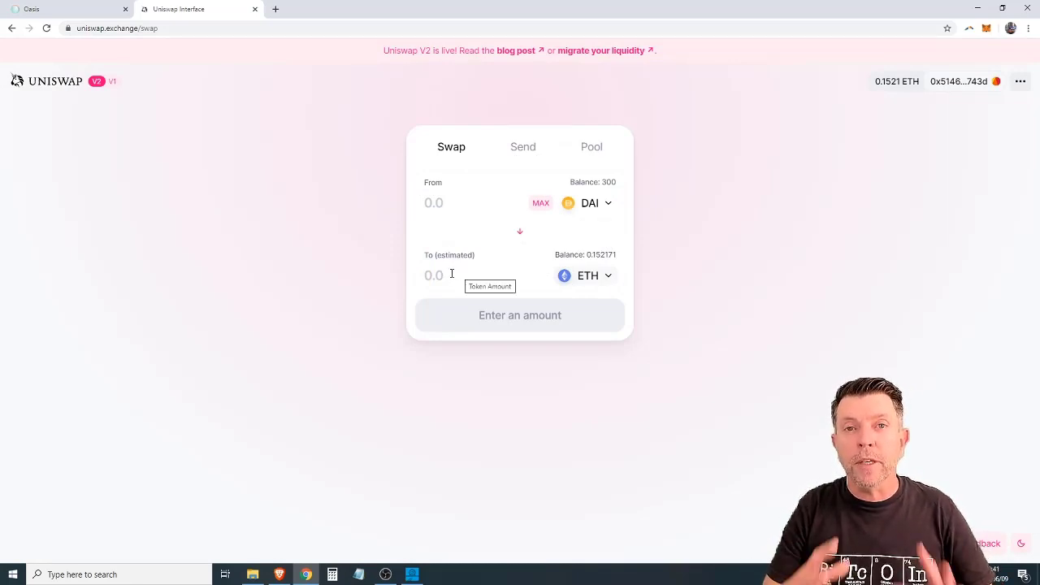
{"action": "left_click", "coordinate": [465, 202]}
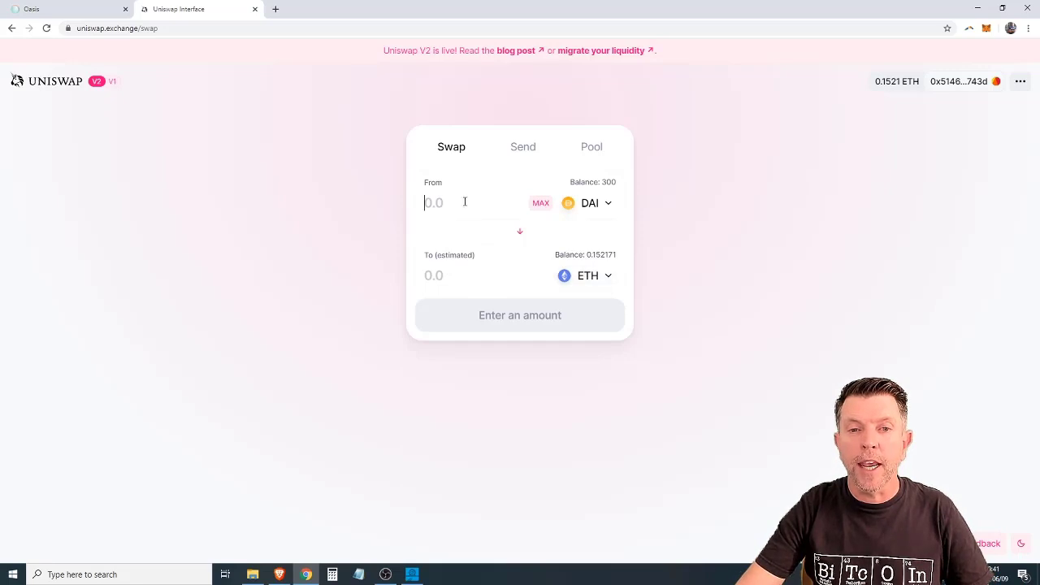
{"action": "type", "text": "300"}
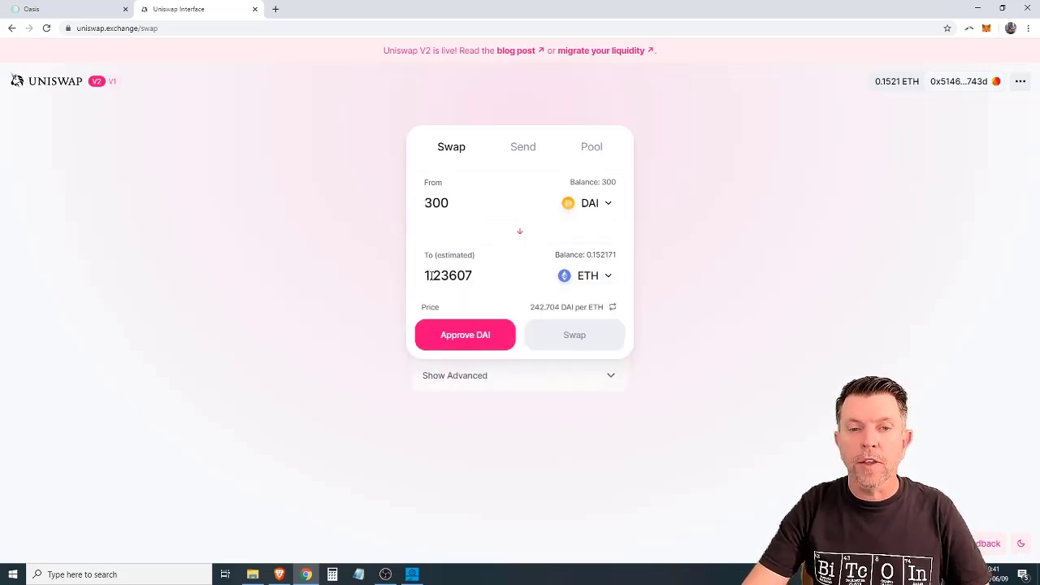
Step: Approve DAI for trading and submit the swap to ETH, confirming both transactions in MetaMask
{"action": "left_click", "coordinate": [467, 343]}
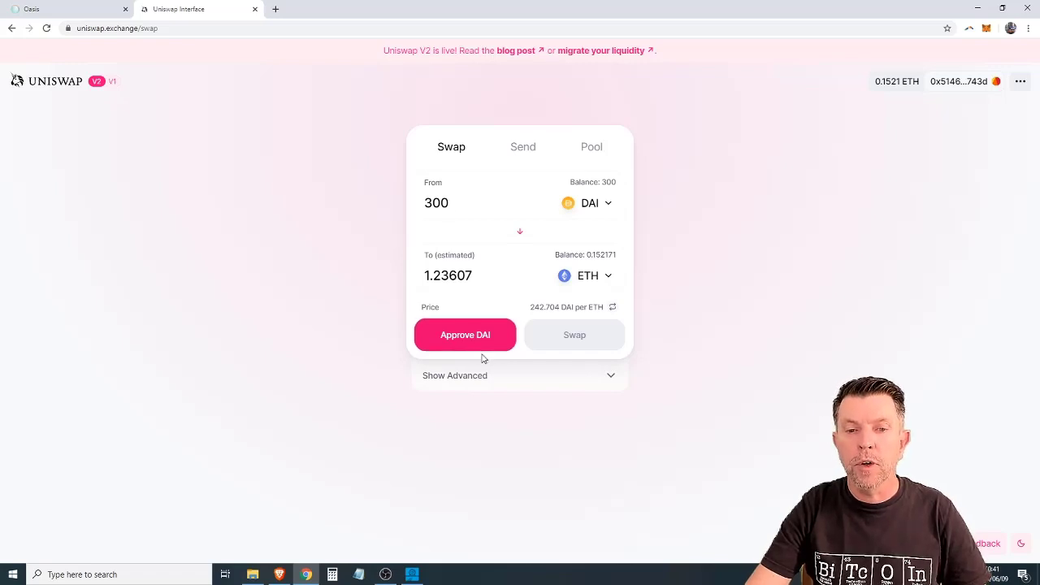
{"action": "left_click", "coordinate": [148, 325]}
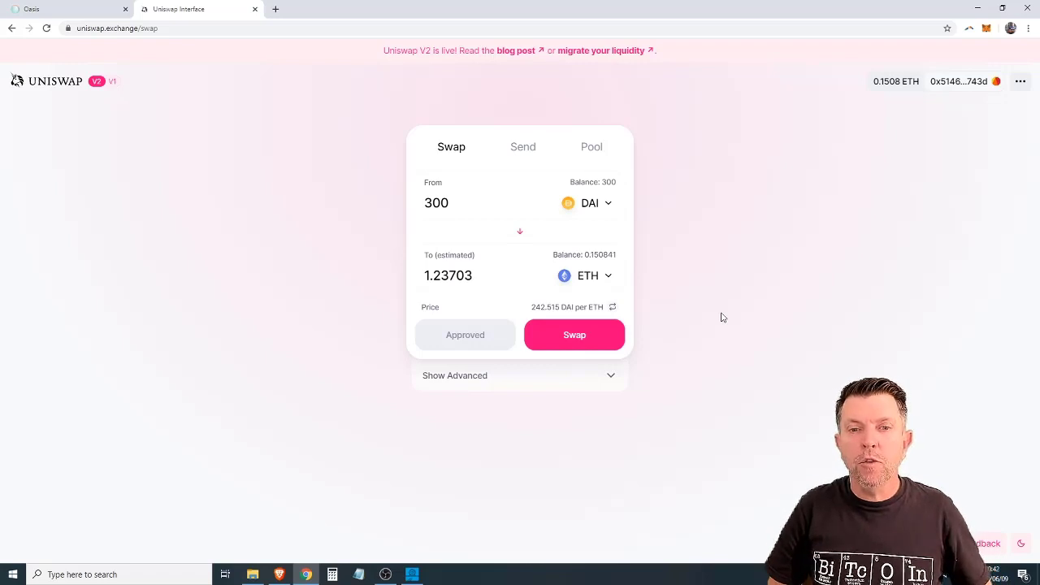
{"action": "left_click", "coordinate": [575, 337]}
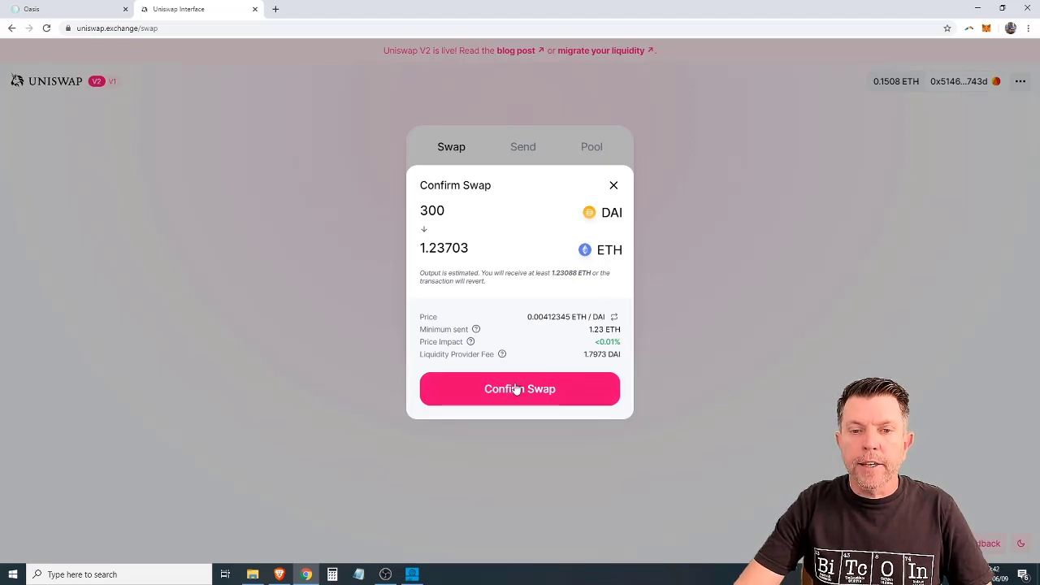
{"action": "left_click", "coordinate": [520, 396]}
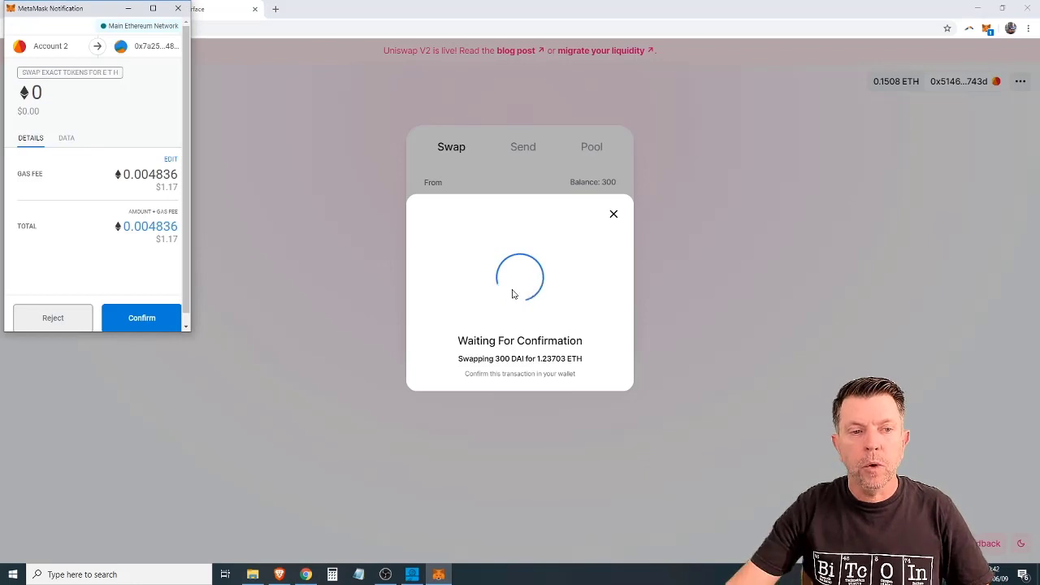
{"action": "left_click", "coordinate": [146, 310]}
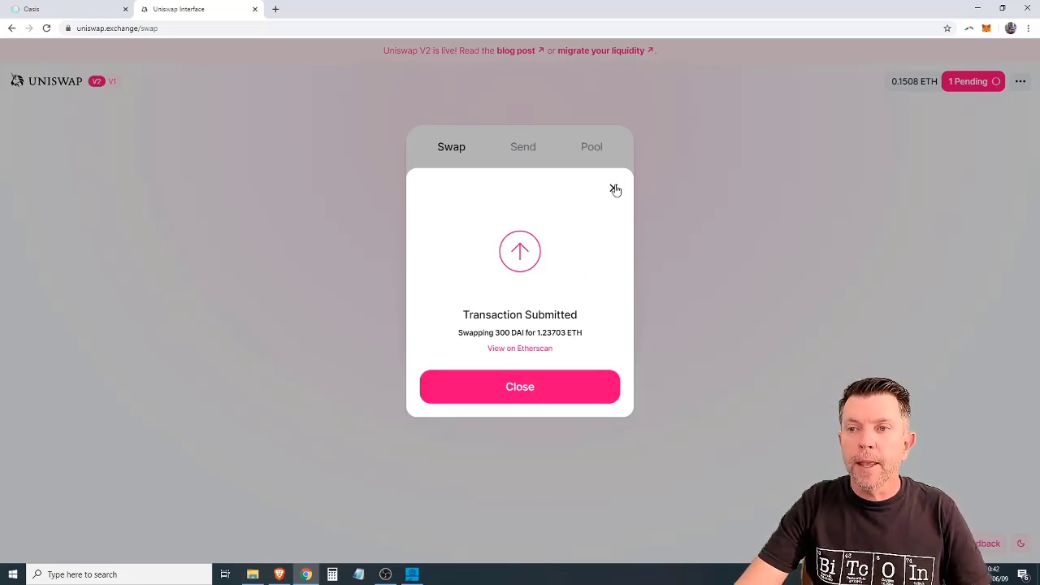
{"action": "left_click", "coordinate": [524, 390]}
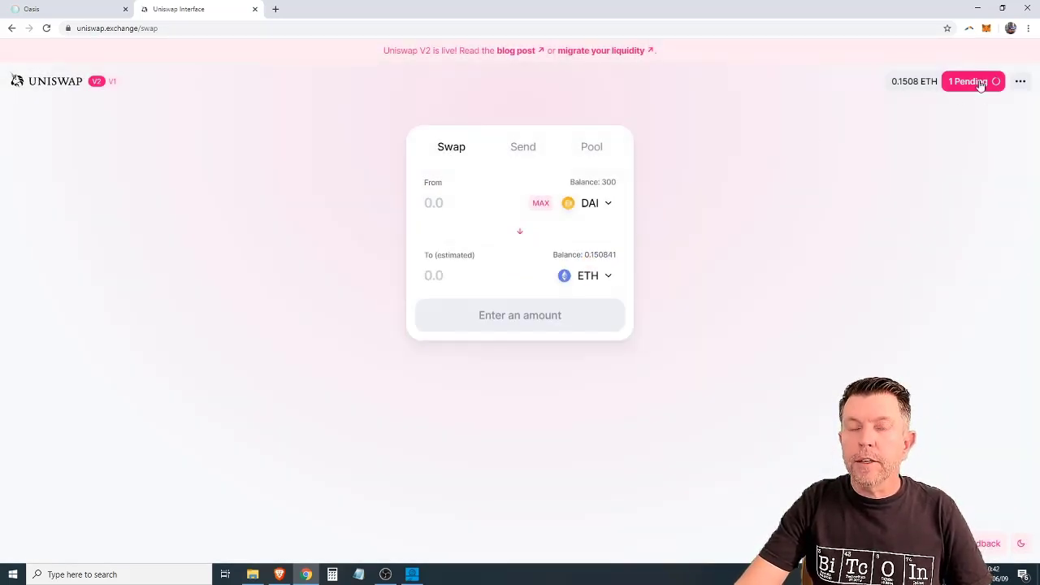
Step: Check the account's ETH balance in MetaMask, and enter 1.25 ETH as the amount to sell for ZAR on AltCoinTrader
{"action": "left_click", "coordinate": [987, 28]}
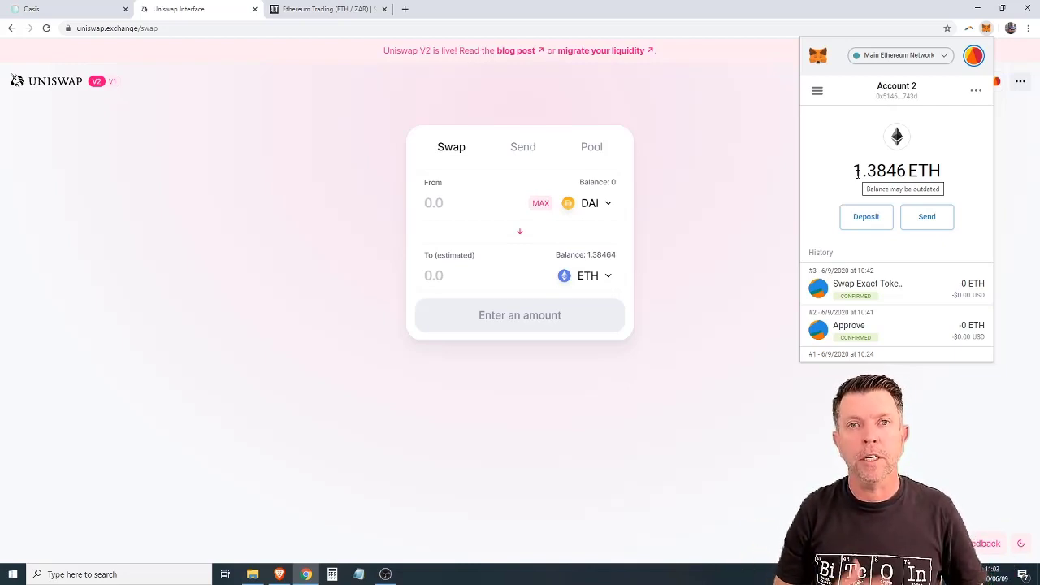
{"action": "left_click", "coordinate": [302, 14]}
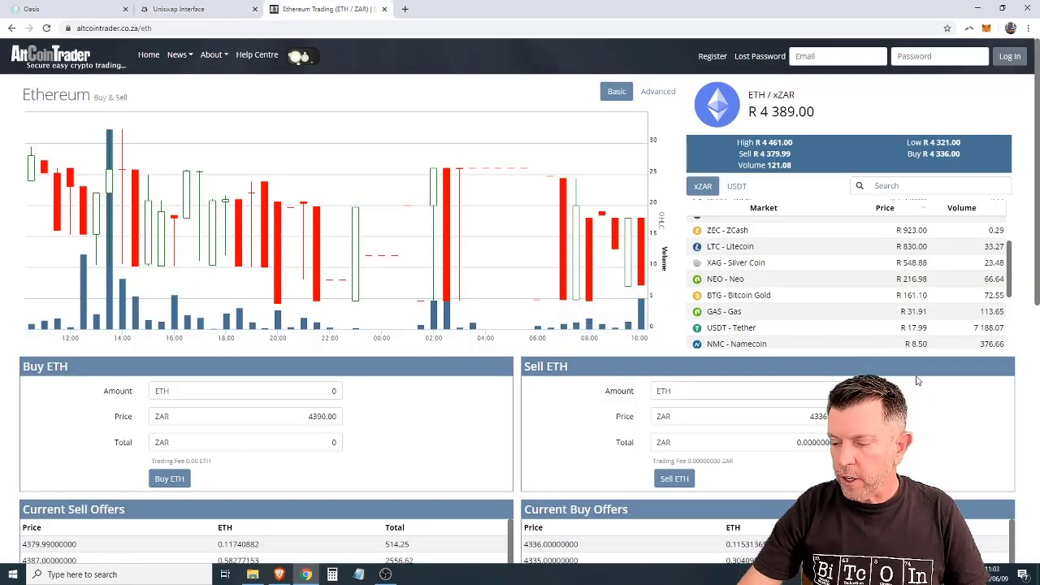
{"action": "type", "text": "1.25"}
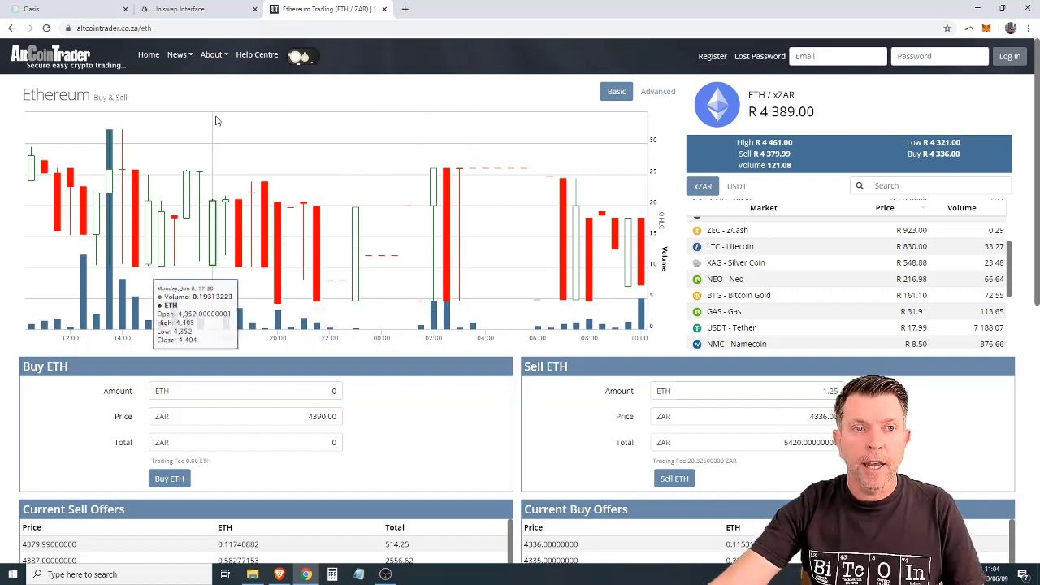
Step: Return to the Oasis vault page and review its liquidation penalty, withdrawable ETH and collateralization ratio
{"action": "left_click", "coordinate": [32, 8]}
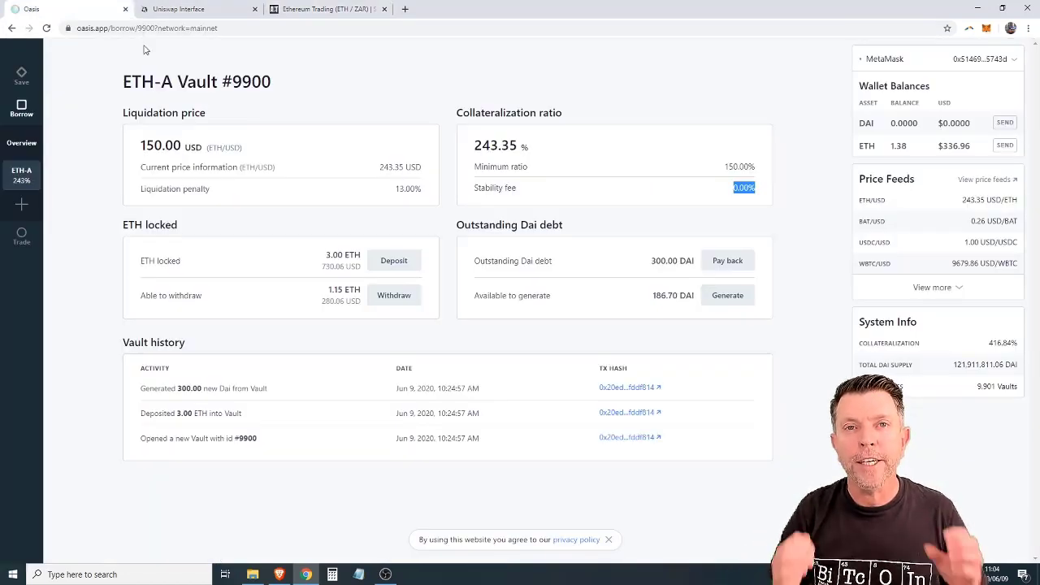
{"action": "left_click", "coordinate": [374, 81]}
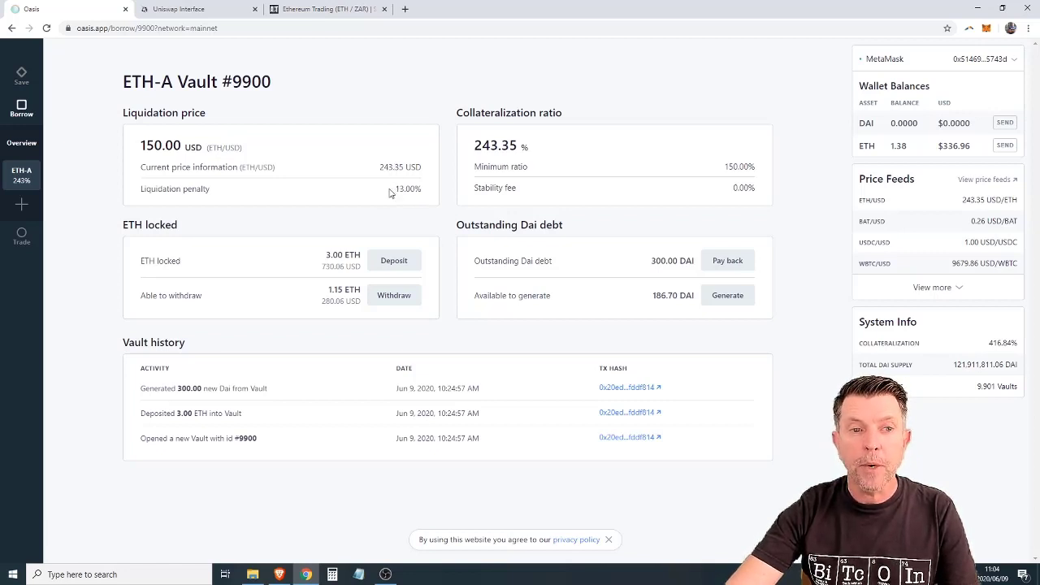
{"action": "left_click_drag", "start_coordinate": [390, 191], "coordinate": [413, 190]}
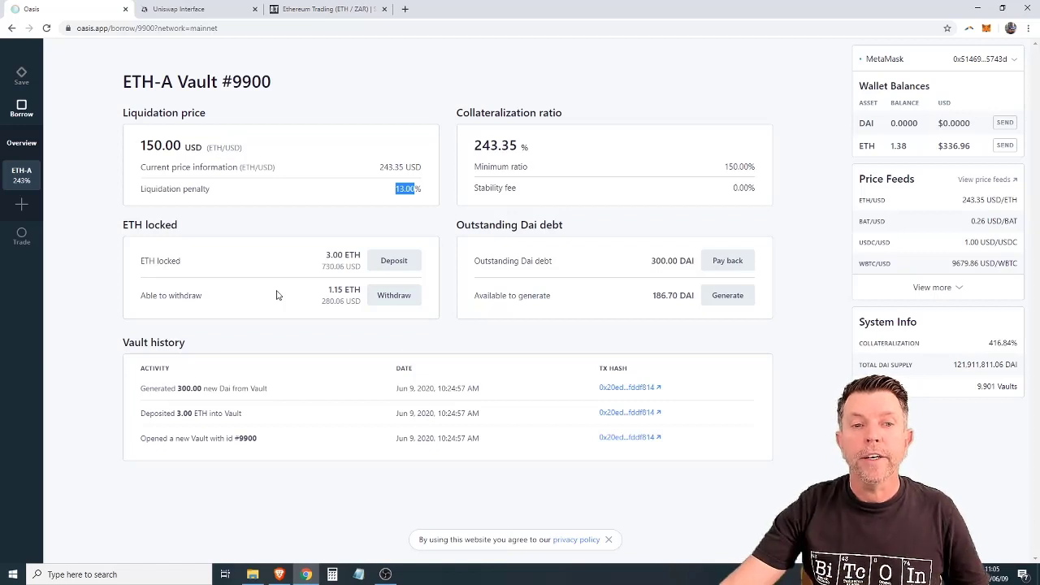
{"action": "left_click_drag", "start_coordinate": [329, 289], "coordinate": [347, 290]}
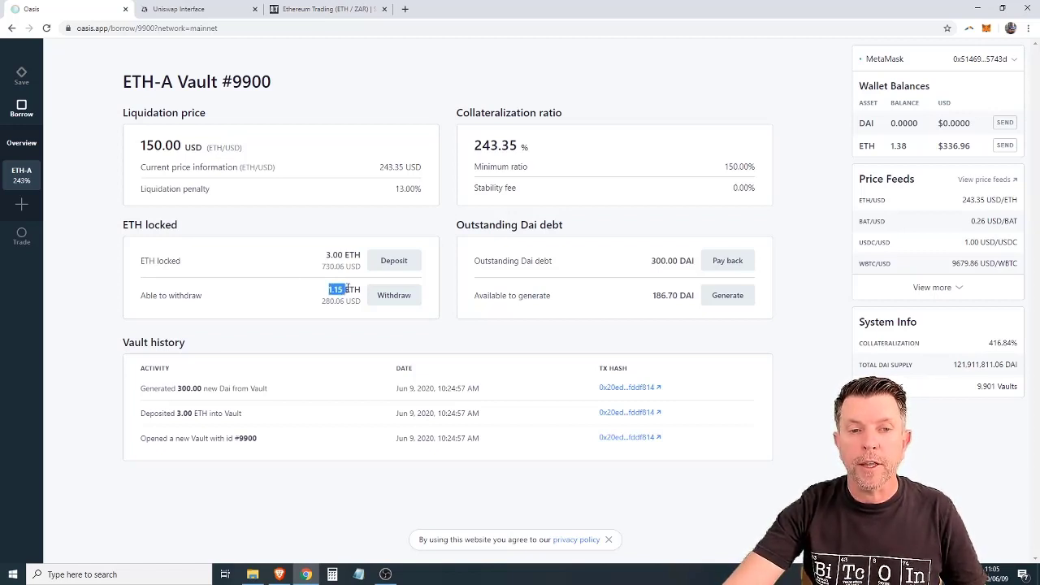
{"action": "left_click", "coordinate": [348, 289]}
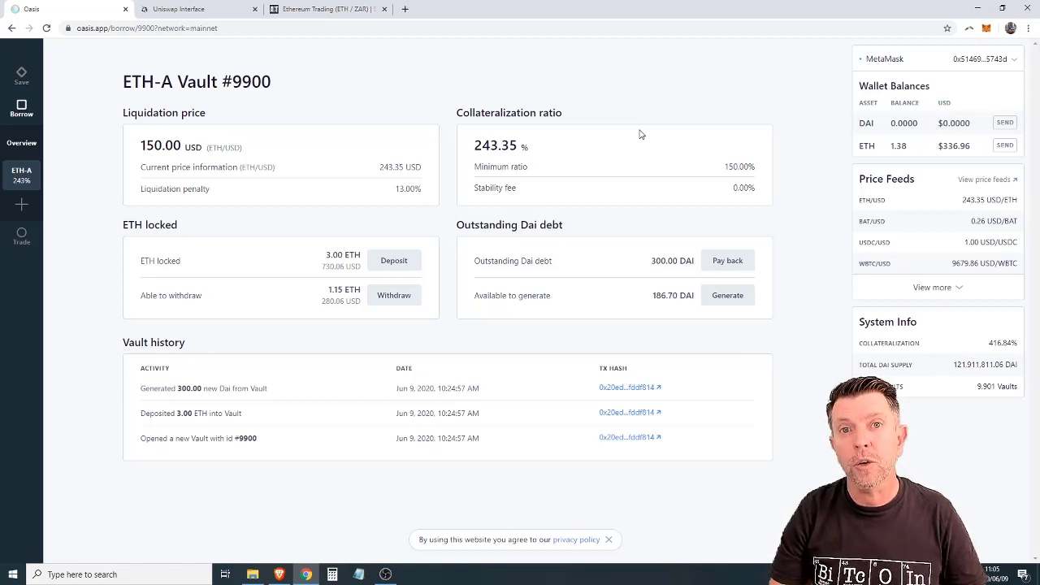
{"action": "left_click_drag", "start_coordinate": [474, 144], "coordinate": [515, 144]}
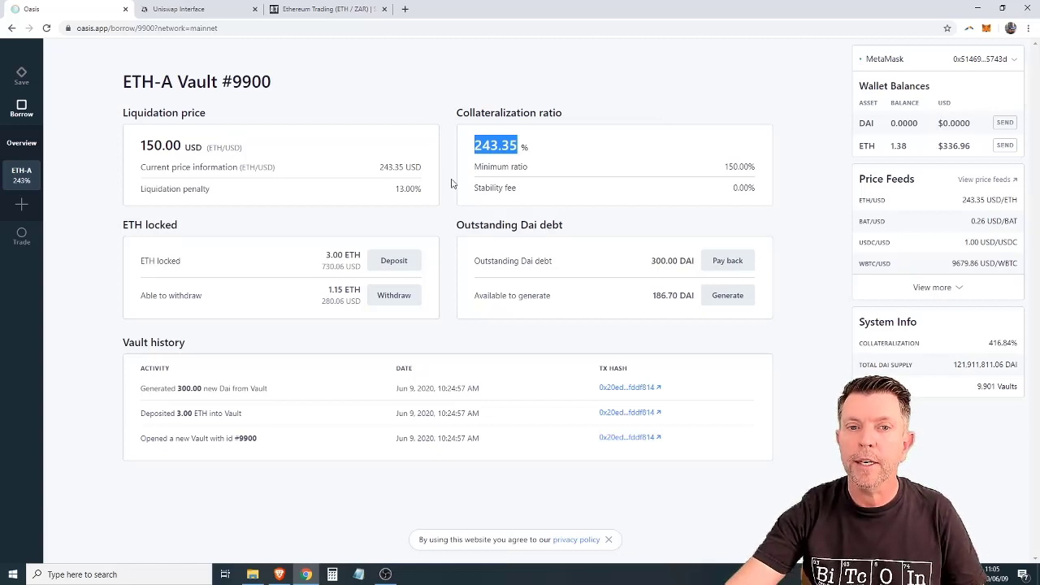
{"action": "left_click_drag", "start_coordinate": [395, 188], "coordinate": [420, 189]}
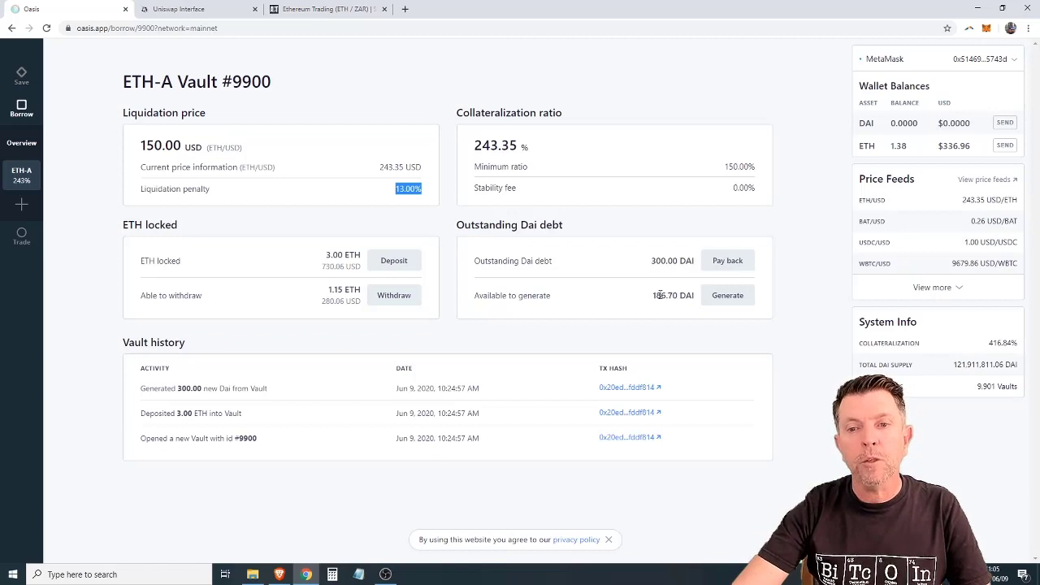
Step: Examine how much more Dai the vault can generate and how much ETH can be withdrawn
{"action": "triple_click", "coordinate": [654, 295]}
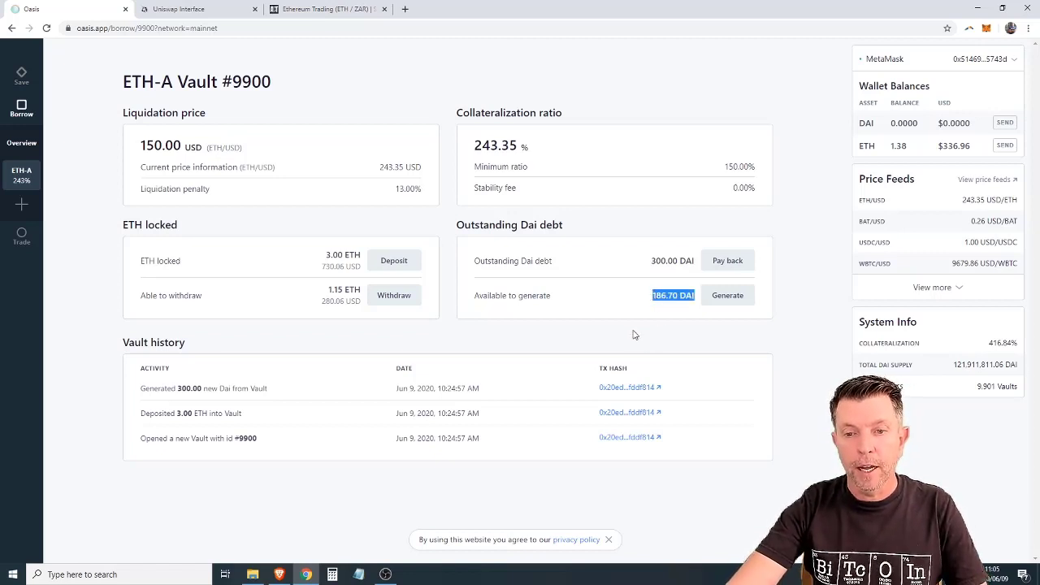
{"action": "left_click", "coordinate": [673, 308]}
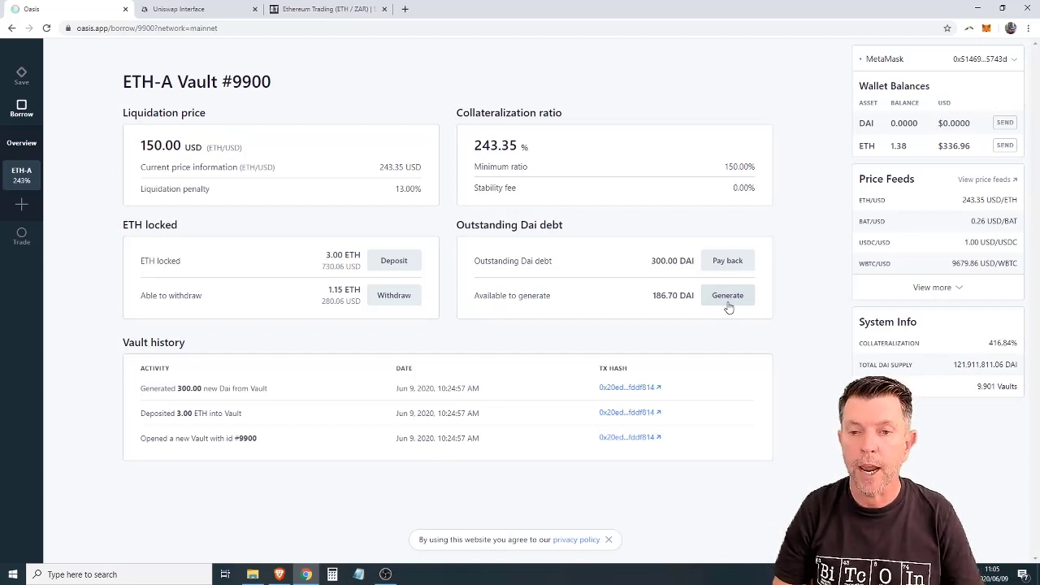
{"action": "double_click", "coordinate": [334, 290]}
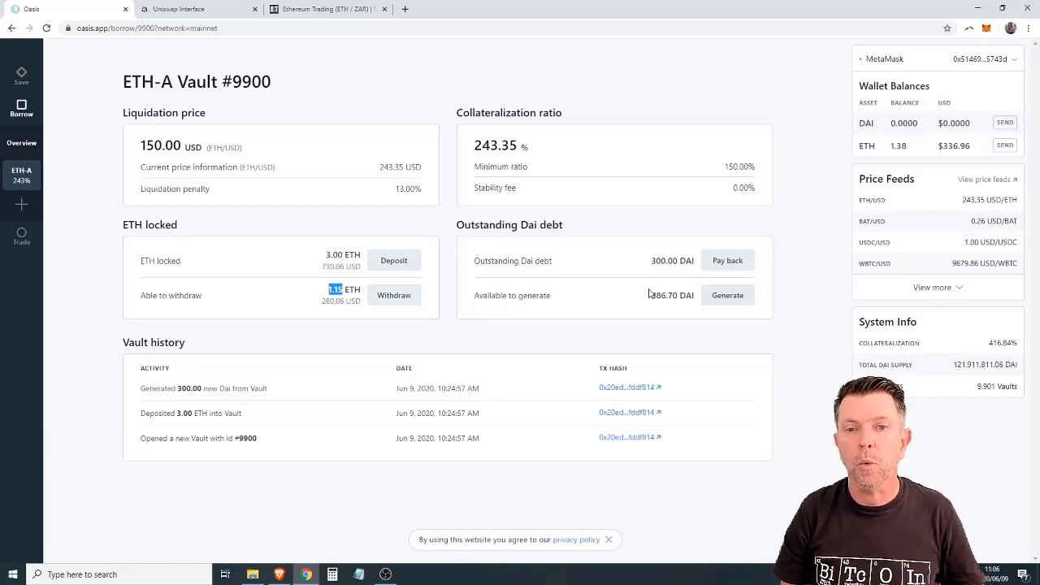
{"action": "left_click", "coordinate": [611, 304]}
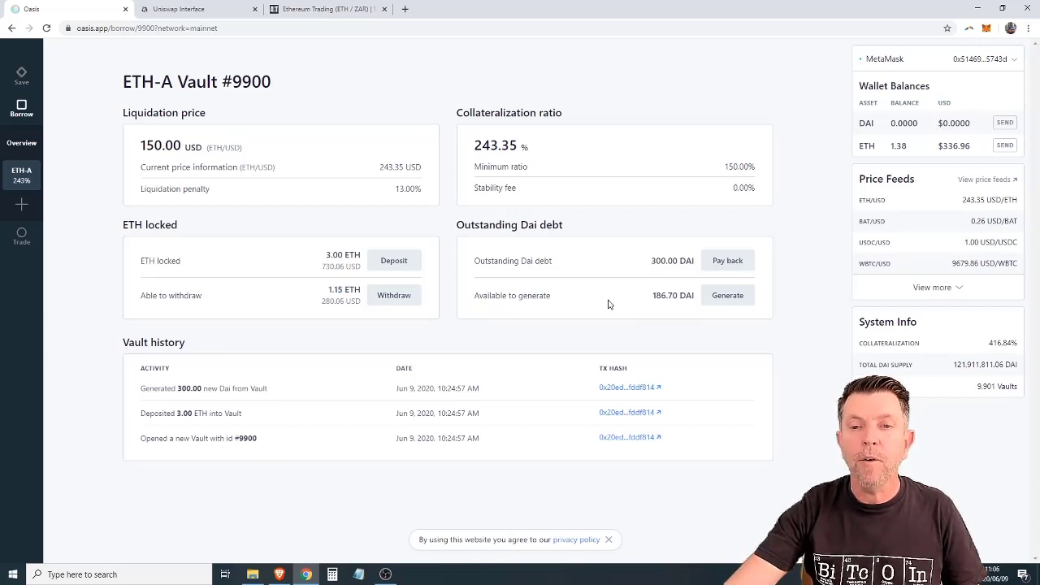
{"action": "left_click_drag", "start_coordinate": [650, 304], "coordinate": [697, 297]}
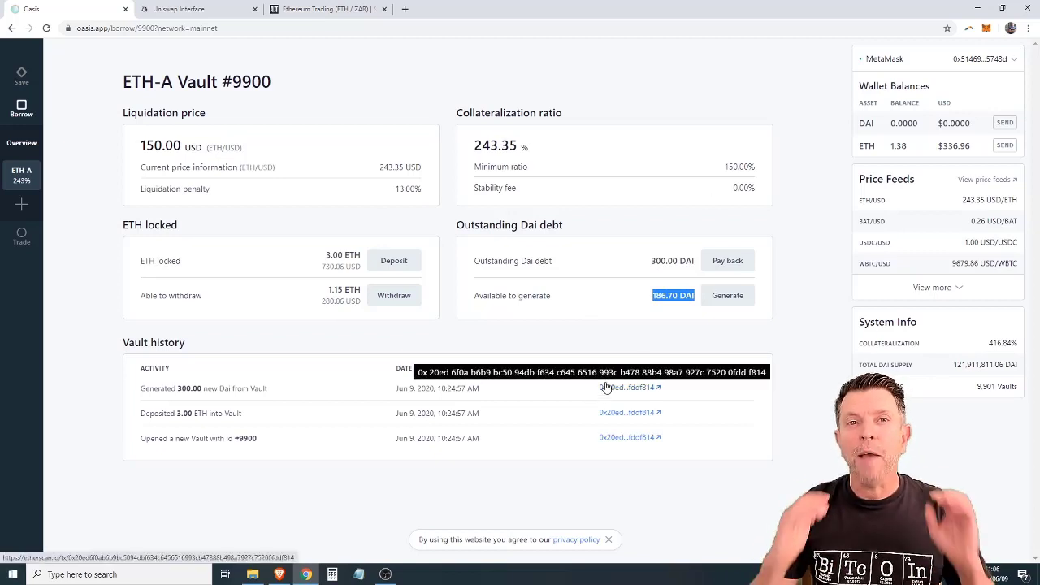
{"action": "left_click", "coordinate": [690, 339]}
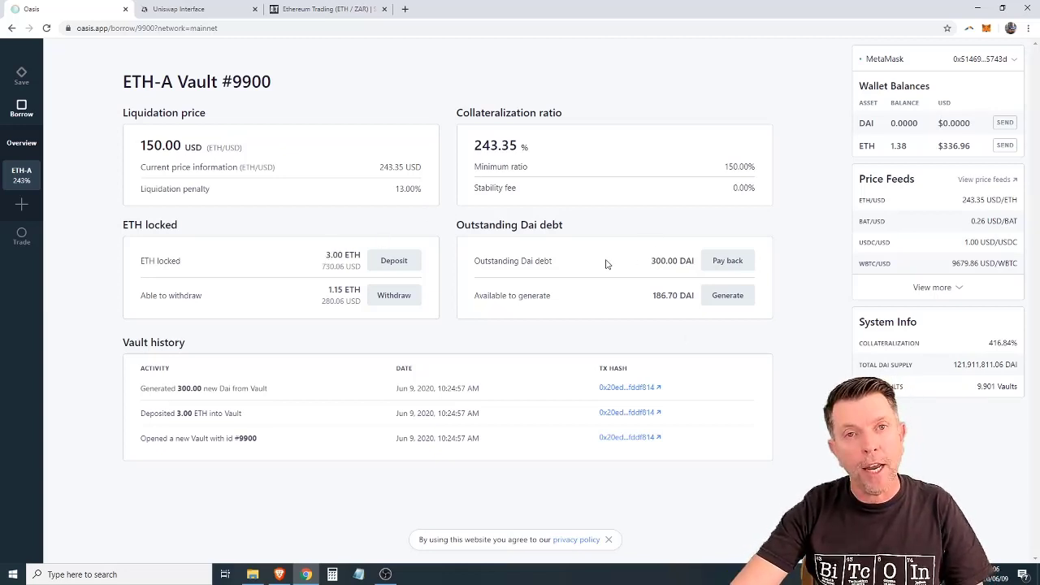
Step: Review the vault's outstanding Dai debt against the amount of ETH locked as collateral
{"action": "triple_click", "coordinate": [652, 261]}
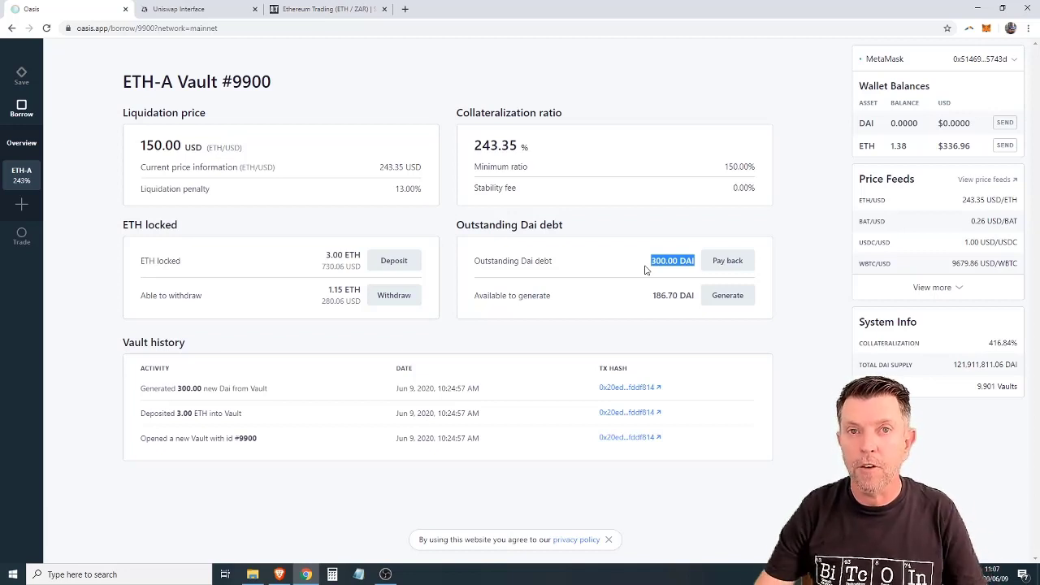
{"action": "left_click_drag", "start_coordinate": [326, 254], "coordinate": [346, 252]}
{"action": "left_click", "coordinate": [352, 263]}
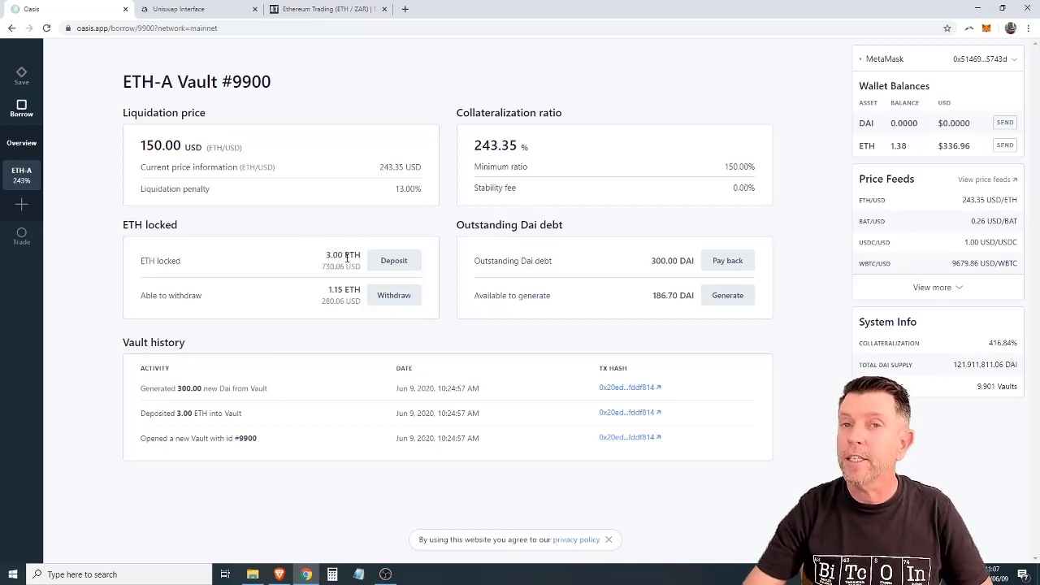
{"action": "triple_click", "coordinate": [651, 263]}
{"action": "left_click", "coordinate": [653, 266]}
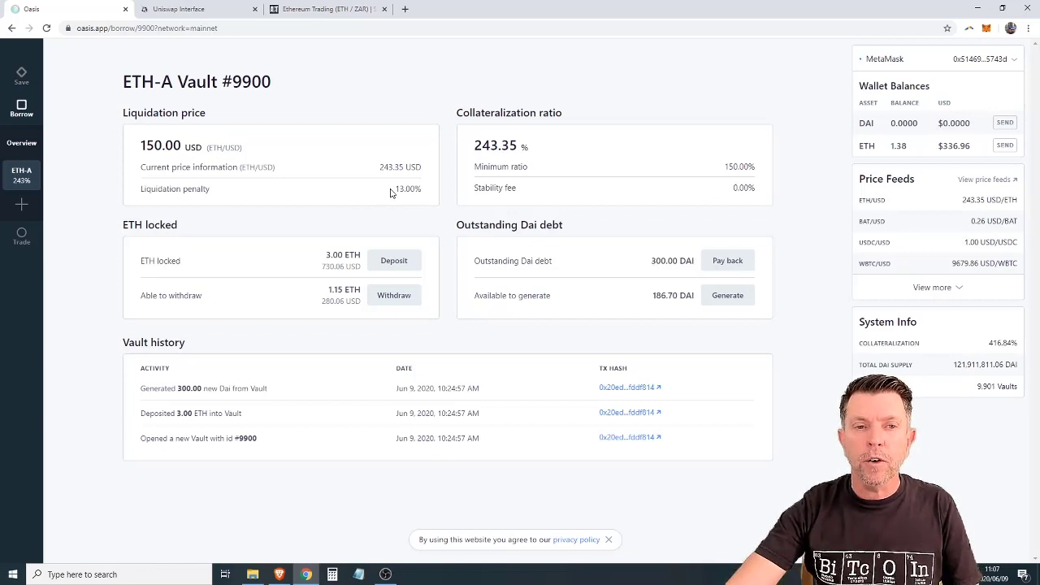
Step: Review the vault's liquidation penalty and withdrawable ETH alongside the account's ETH balance in MetaMask
{"action": "left_click_drag", "start_coordinate": [396, 188], "coordinate": [416, 188]}
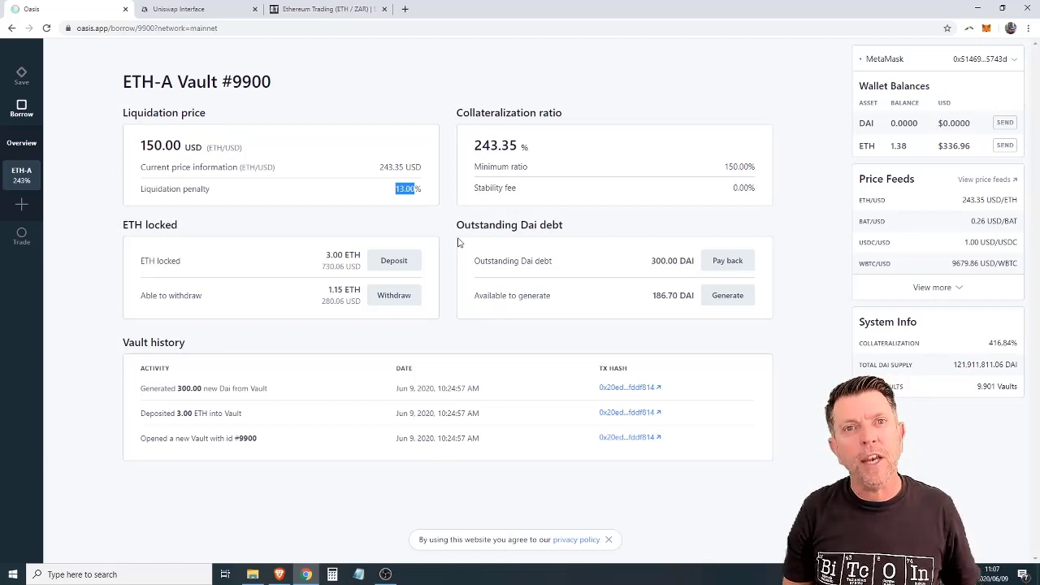
{"action": "left_click", "coordinate": [986, 29]}
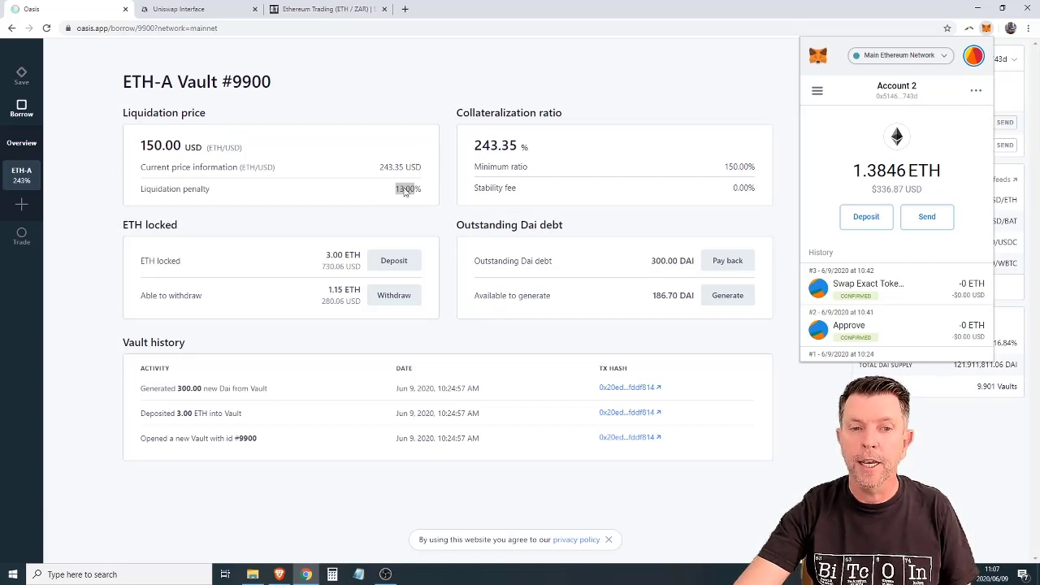
{"action": "mouse_move", "coordinate": [324, 300]}
{"action": "left_mouse_down"}
{"action": "mouse_move", "coordinate": [349, 290]}
{"action": "mouse_move", "coordinate": [329, 291]}
{"action": "left_mouse_up"}
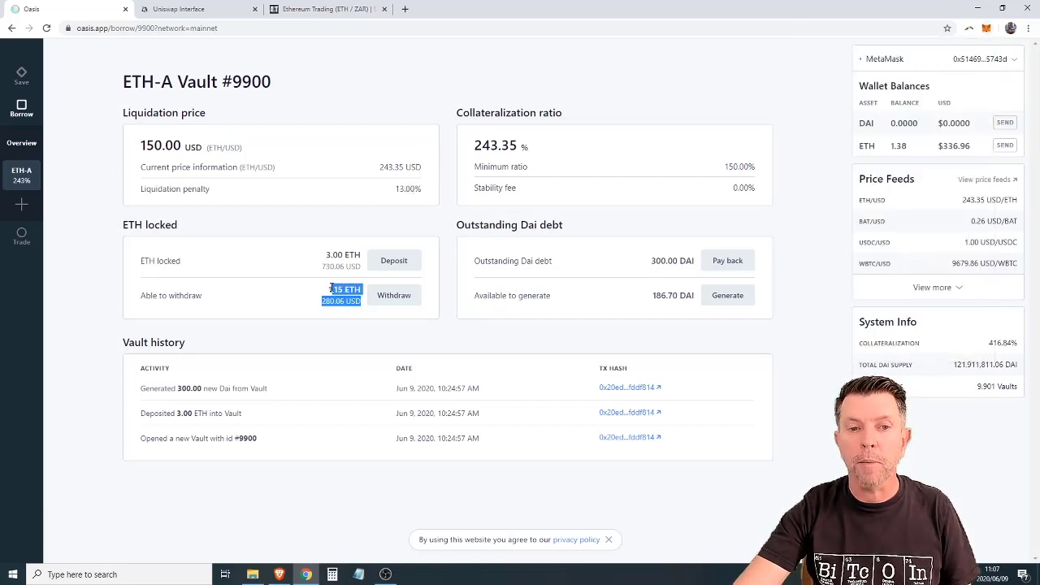
{"action": "left_click", "coordinate": [329, 291]}
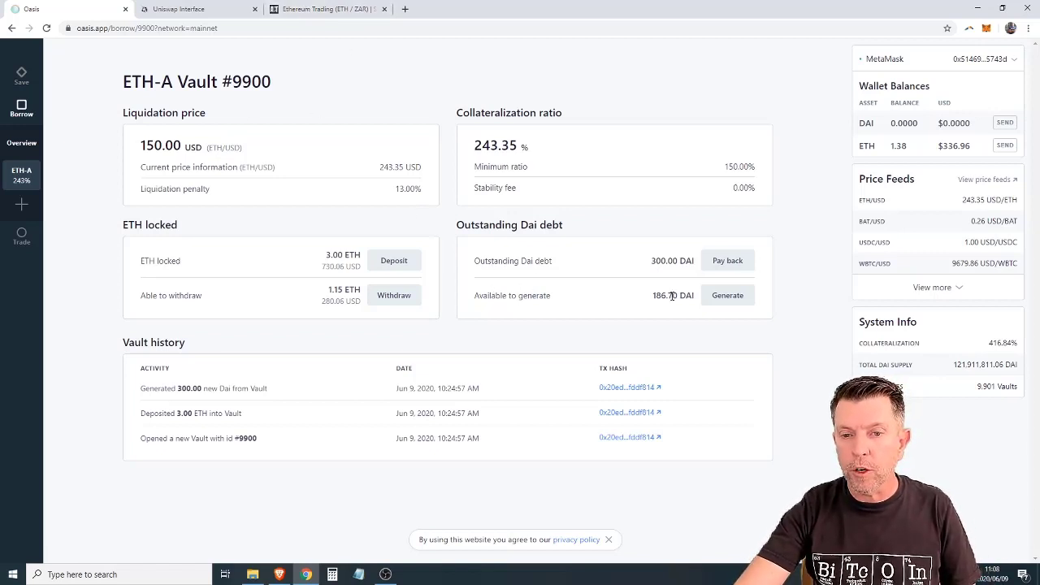
Step: Check the account's ETH and Dai balances in MetaMask, and compare the Uniswap swap page with AltCoinTrader's ETH/ZAR trading page
{"action": "left_click", "coordinate": [986, 28]}
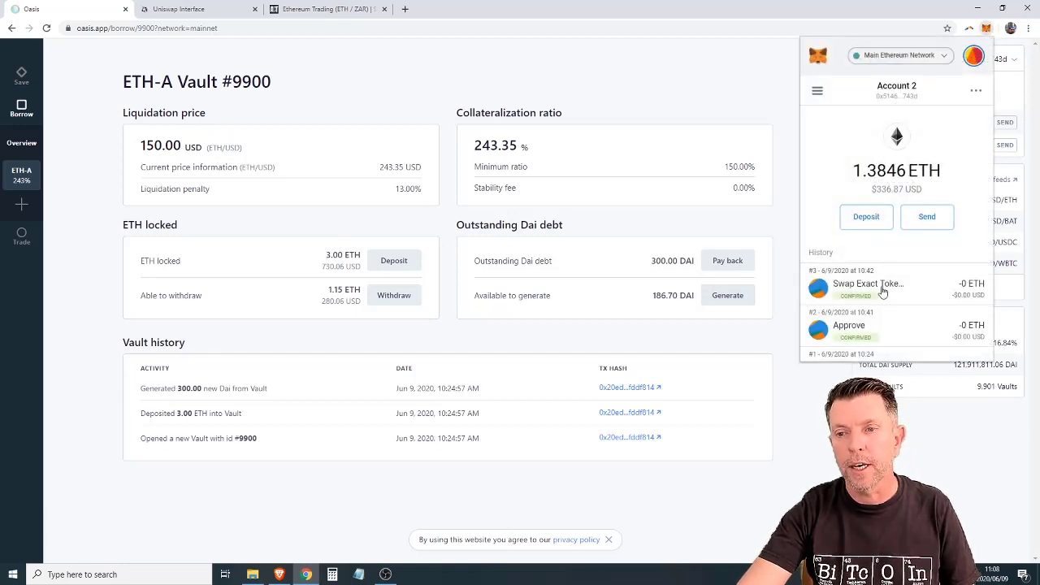
{"action": "left_click", "coordinate": [818, 91]}
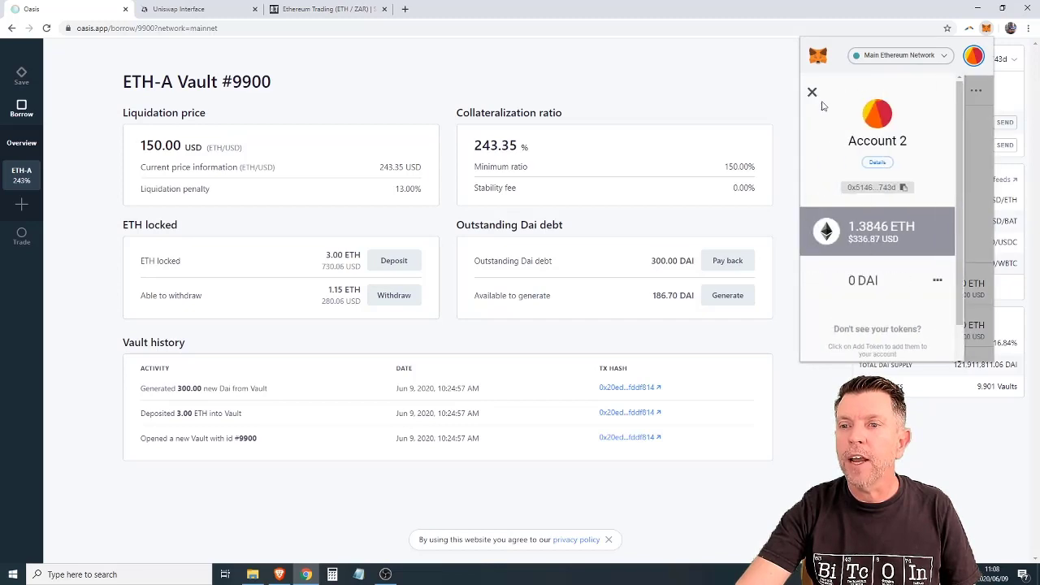
{"action": "left_click", "coordinate": [191, 13]}
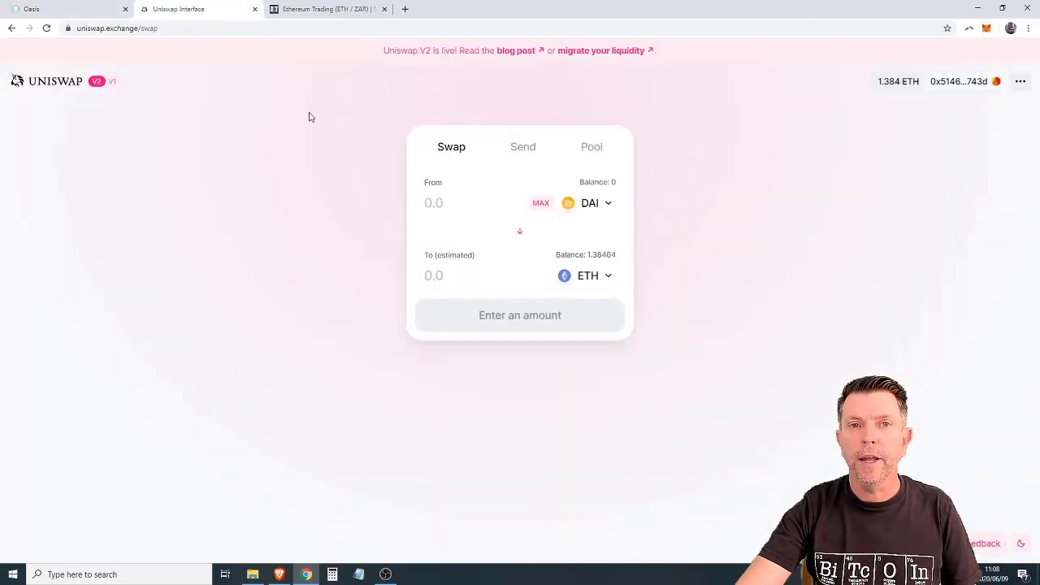
{"action": "left_click", "coordinate": [325, 9]}
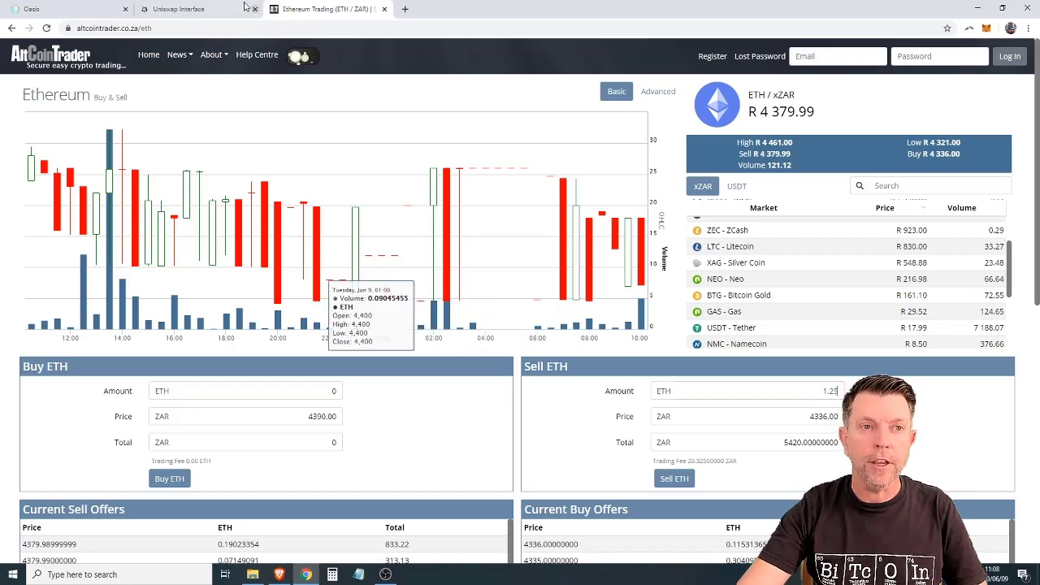
{"action": "left_click", "coordinate": [198, 9]}
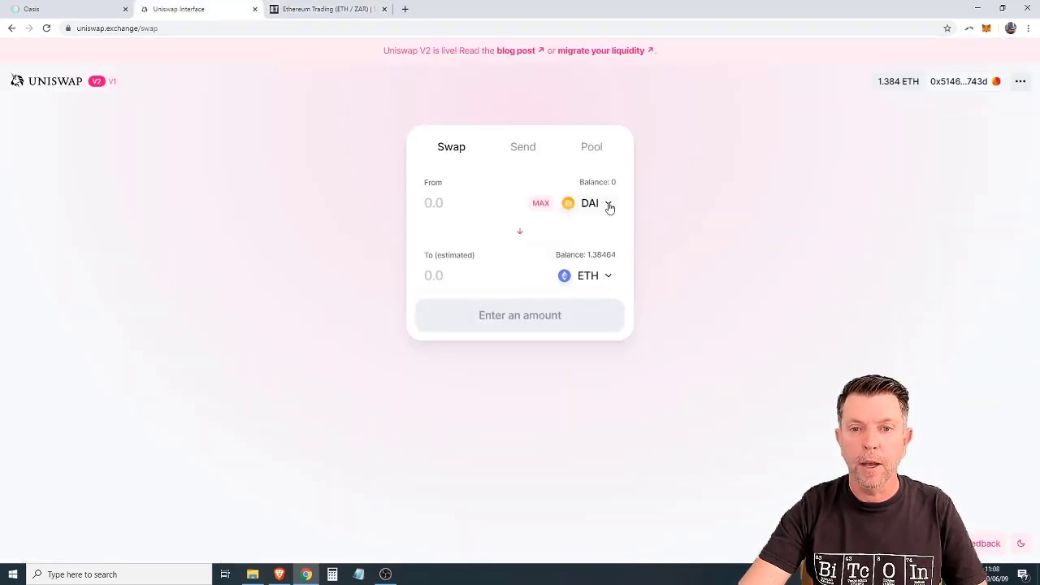
Step: Return to the Oasis vault page and review the amount of ETH locked as collateral
{"action": "left_click", "coordinate": [63, 9]}
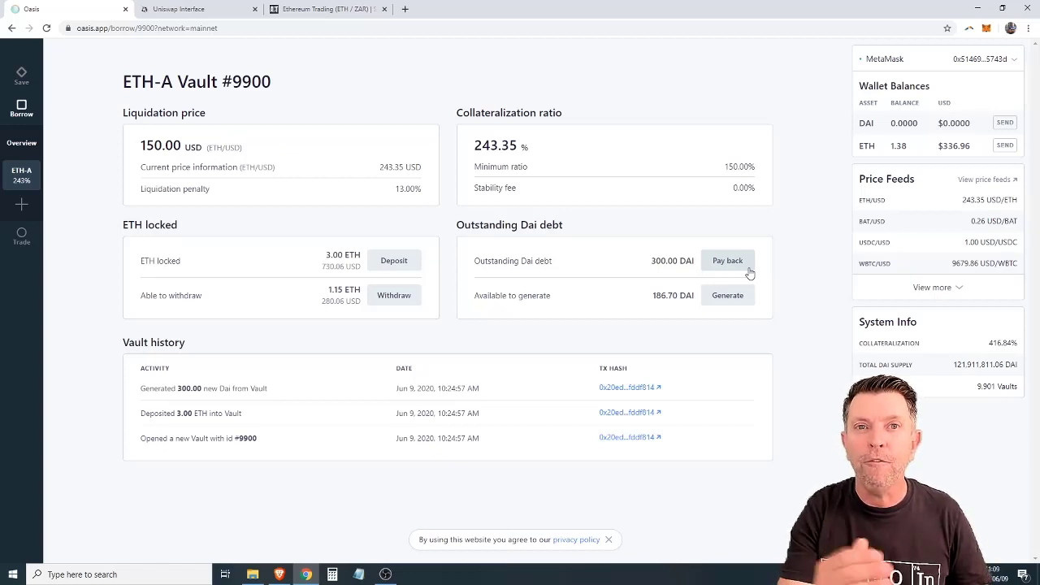
{"action": "triple_click", "coordinate": [329, 255]}
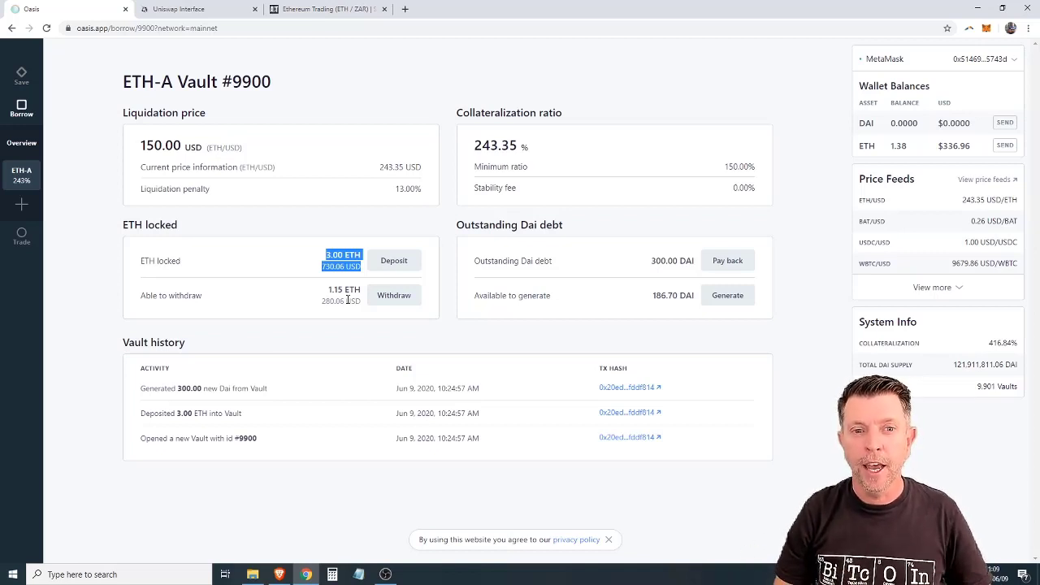
{"action": "left_click_drag", "start_coordinate": [317, 216], "coordinate": [322, 225]}
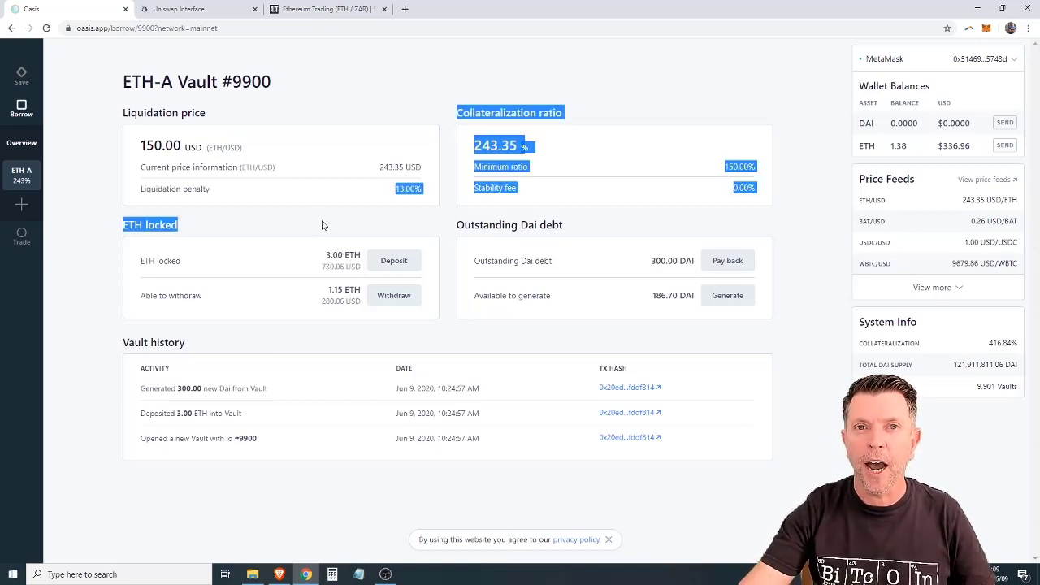
{"action": "left_click", "coordinate": [376, 81]}
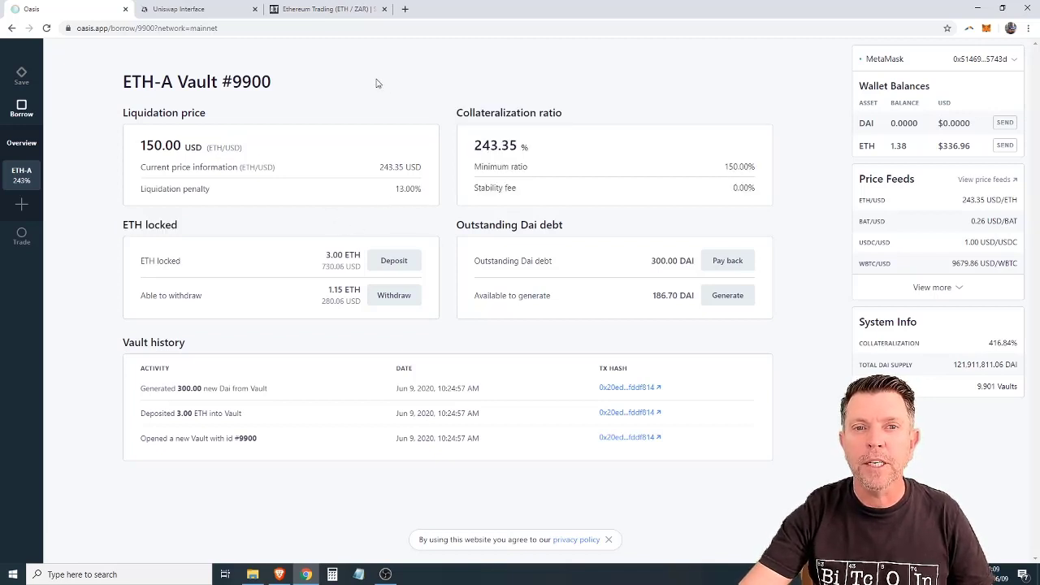